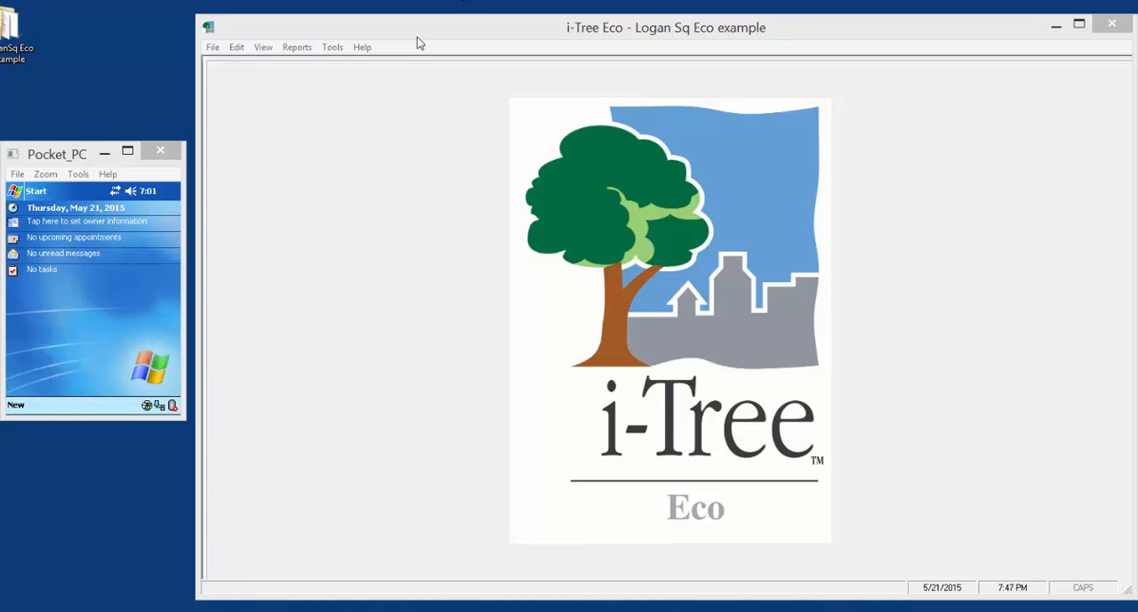
Launch the PDA utility for the Logan Square Eco example project, Boulevards series, year 2015
click(1055, 25)
click(343, 33)
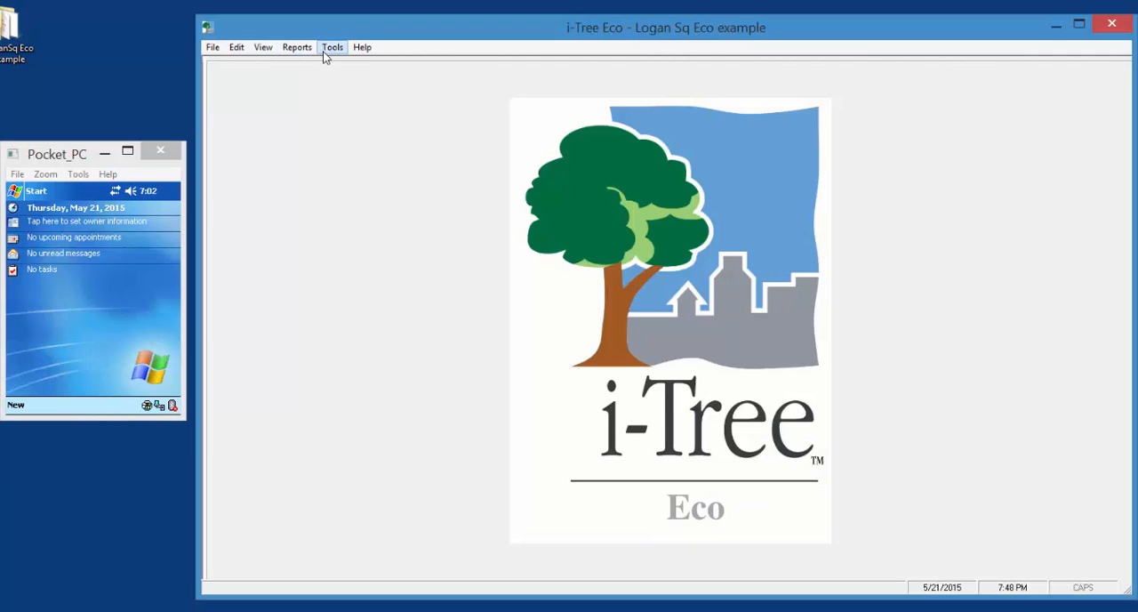
click(325, 53)
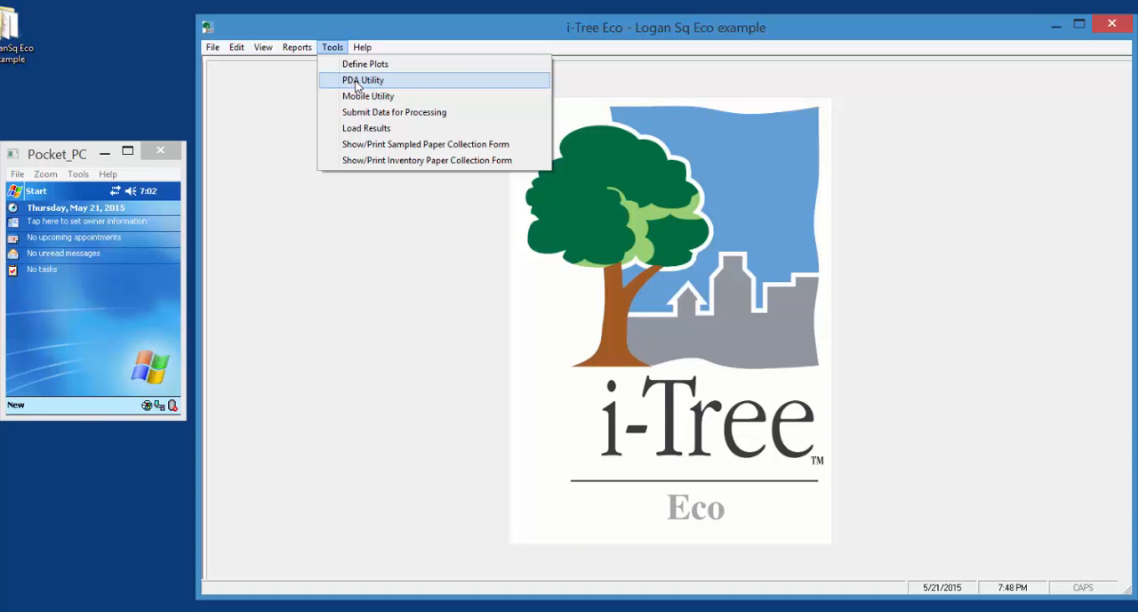
click(358, 80)
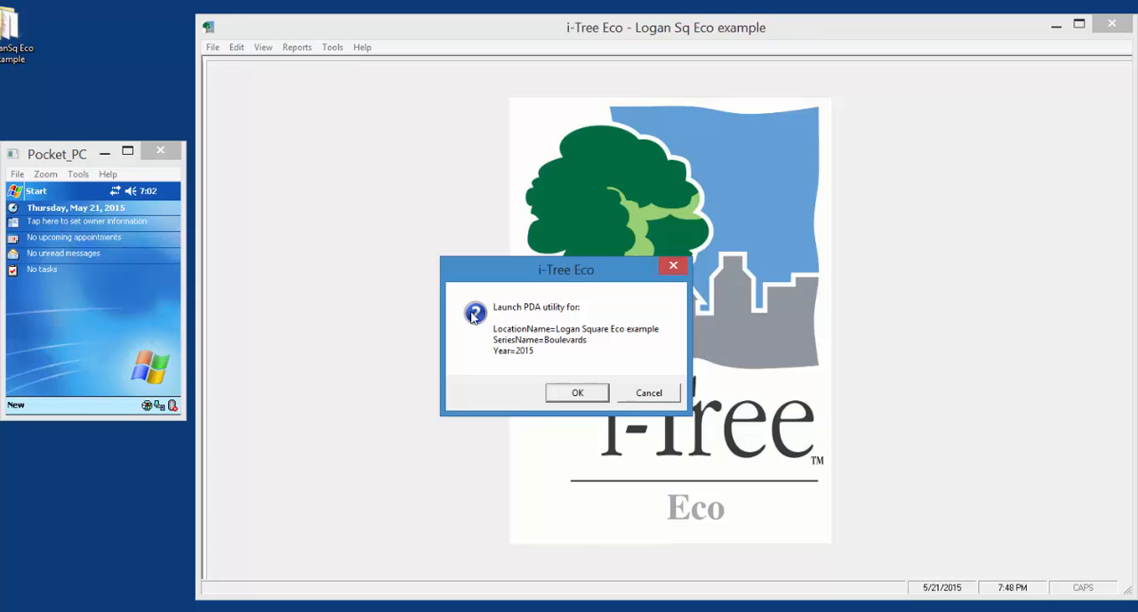
click(564, 394)
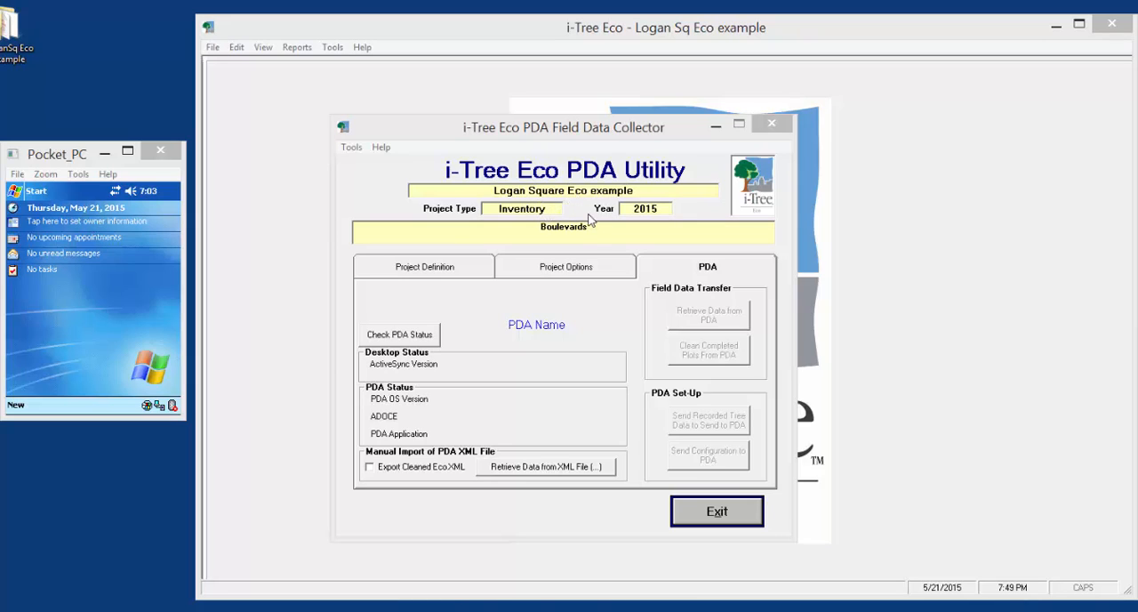
Review the project's survey team list and its project options in the PDA utility
click(455, 271)
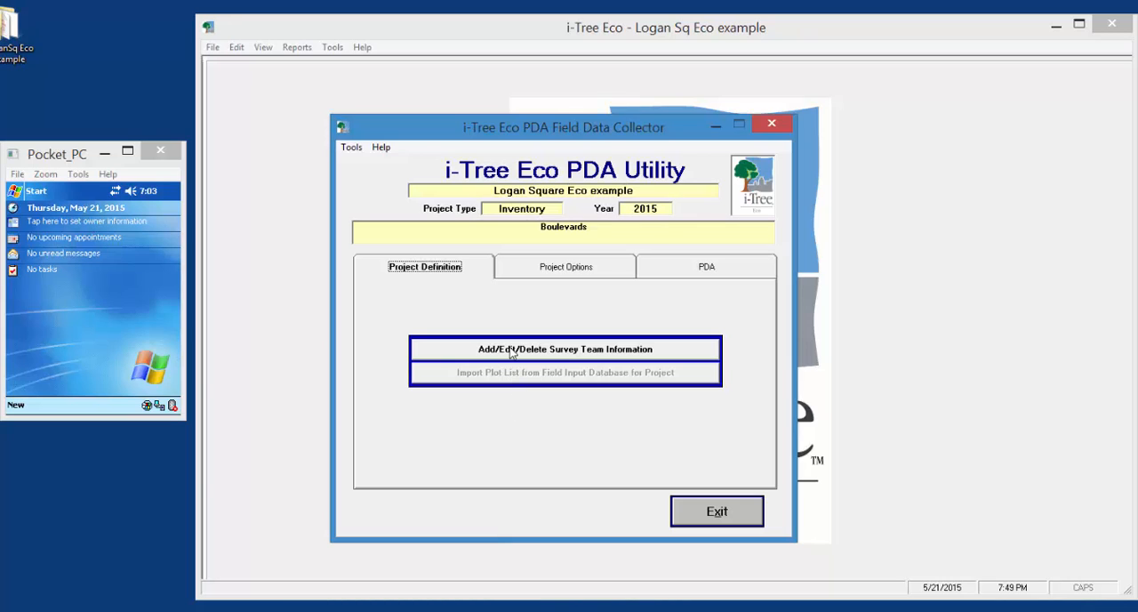
click(507, 352)
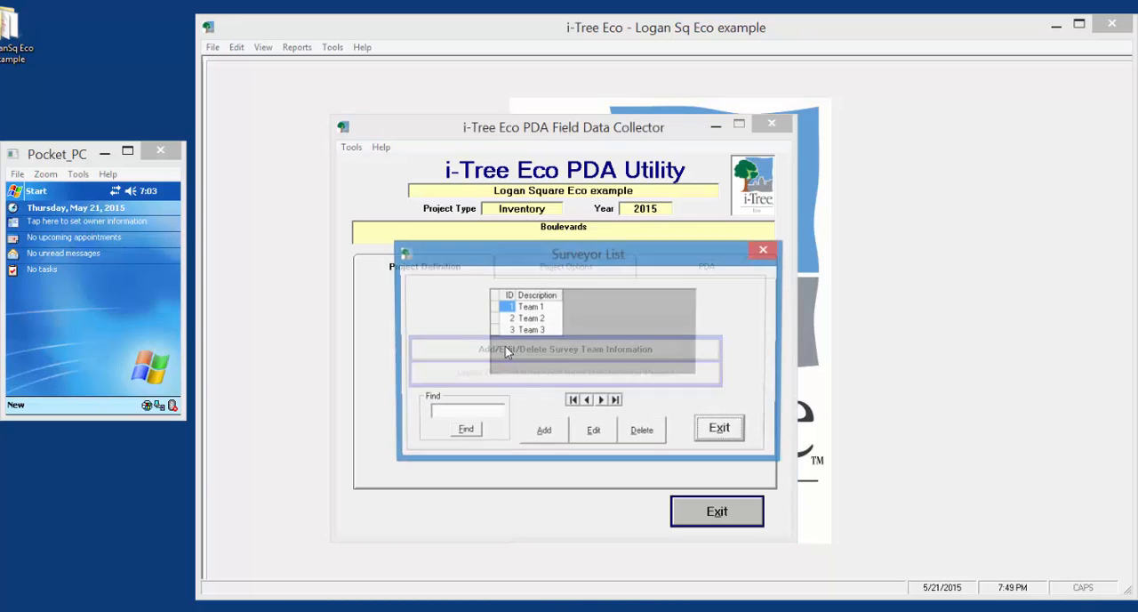
click(717, 433)
click(539, 269)
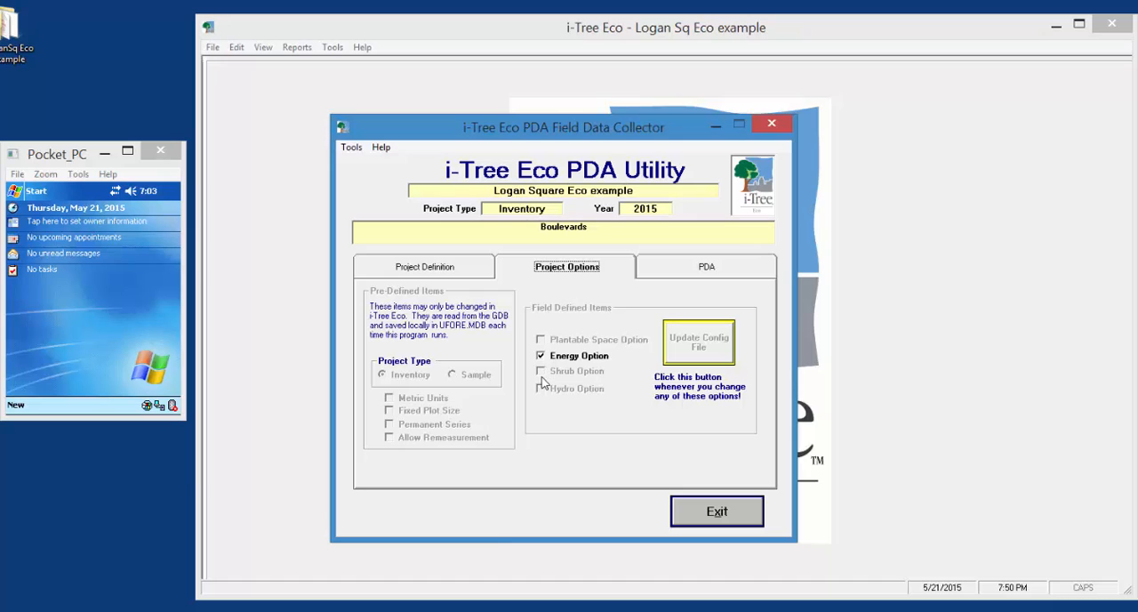
Check the status of the connected PDA and start installing the i-Tree Eco PDA application, accepting its license agreement
click(680, 273)
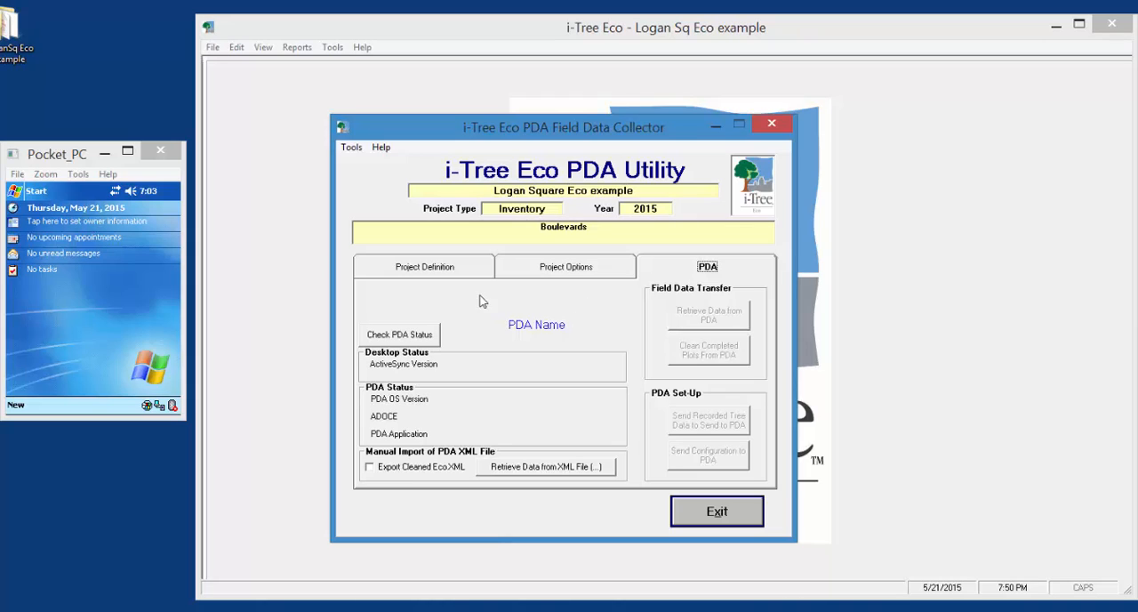
click(389, 340)
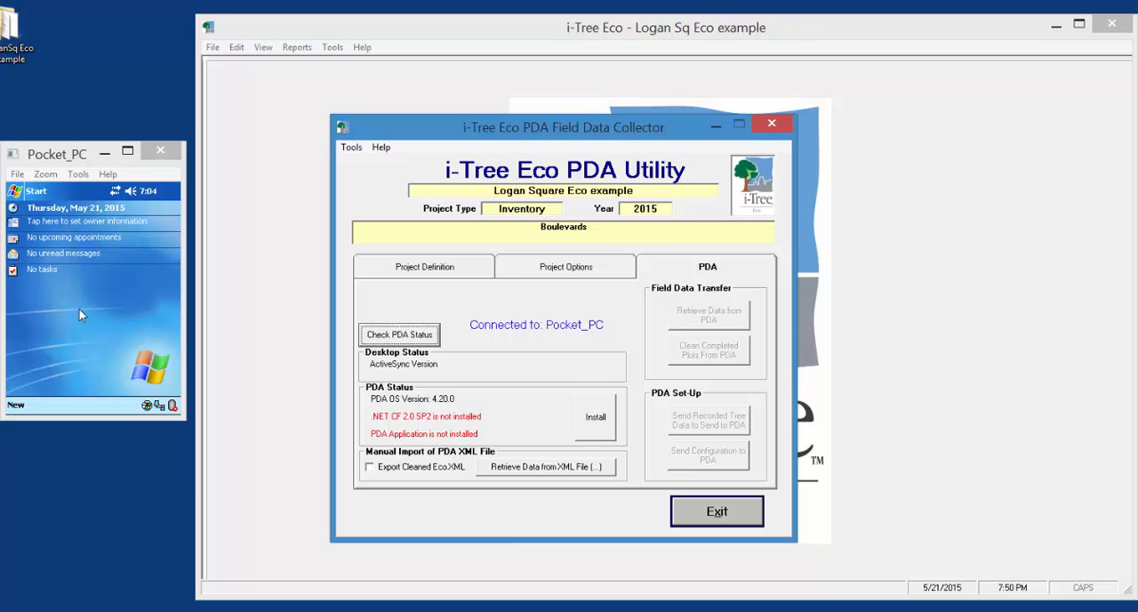
click(594, 429)
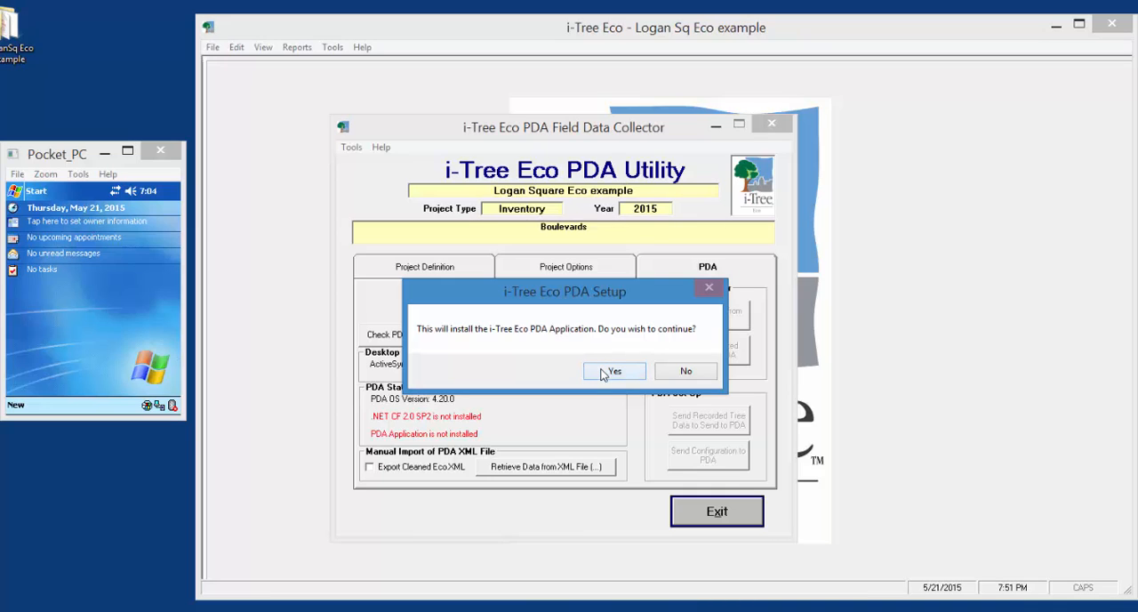
click(602, 373)
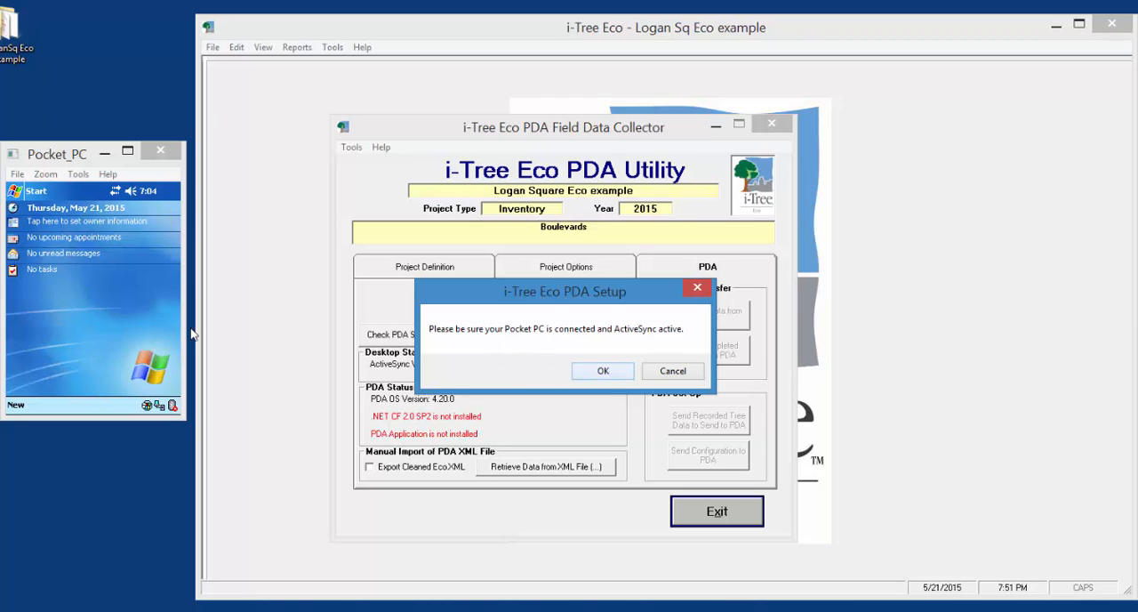
click(602, 373)
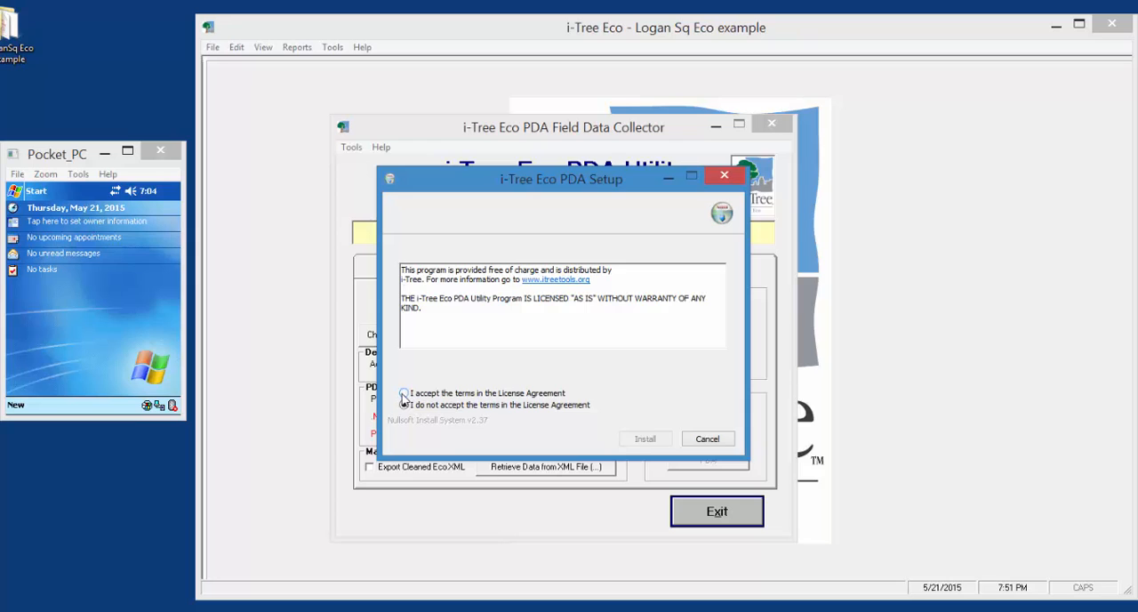
click(405, 393)
click(649, 445)
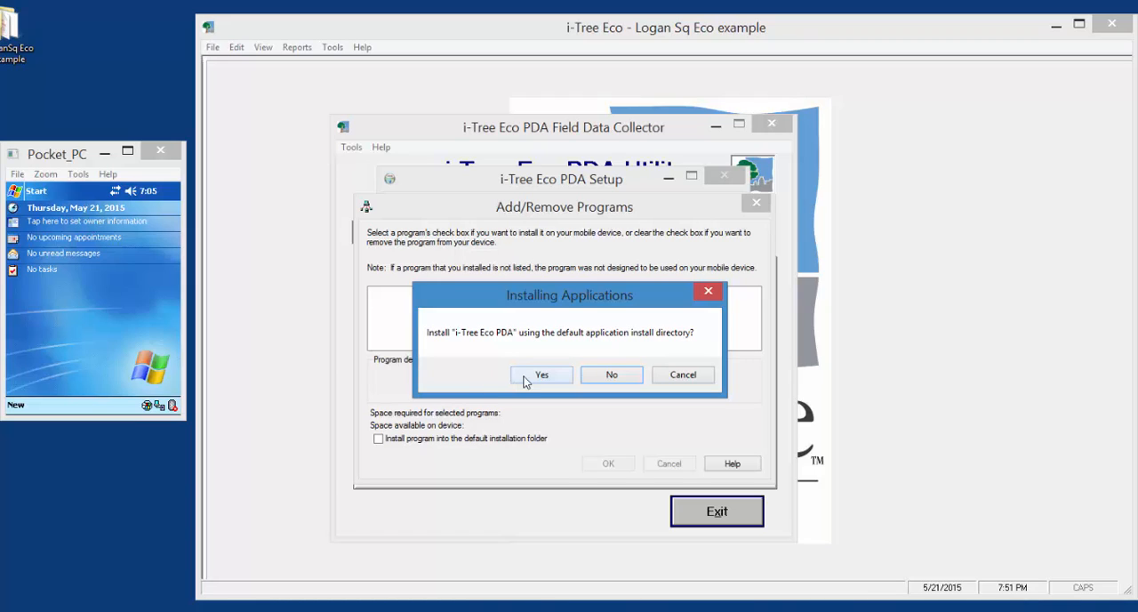
Install i-Tree Eco PDA and Microsoft .NET CF 2.0 into their default directories, finish the setup and recheck the PDA status
click(524, 377)
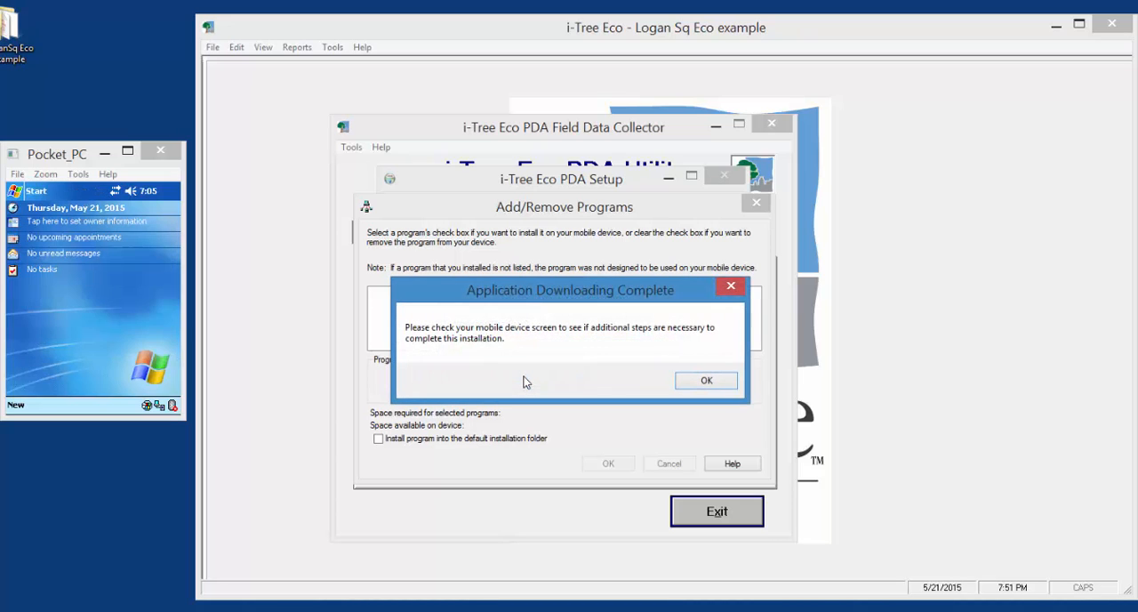
click(706, 380)
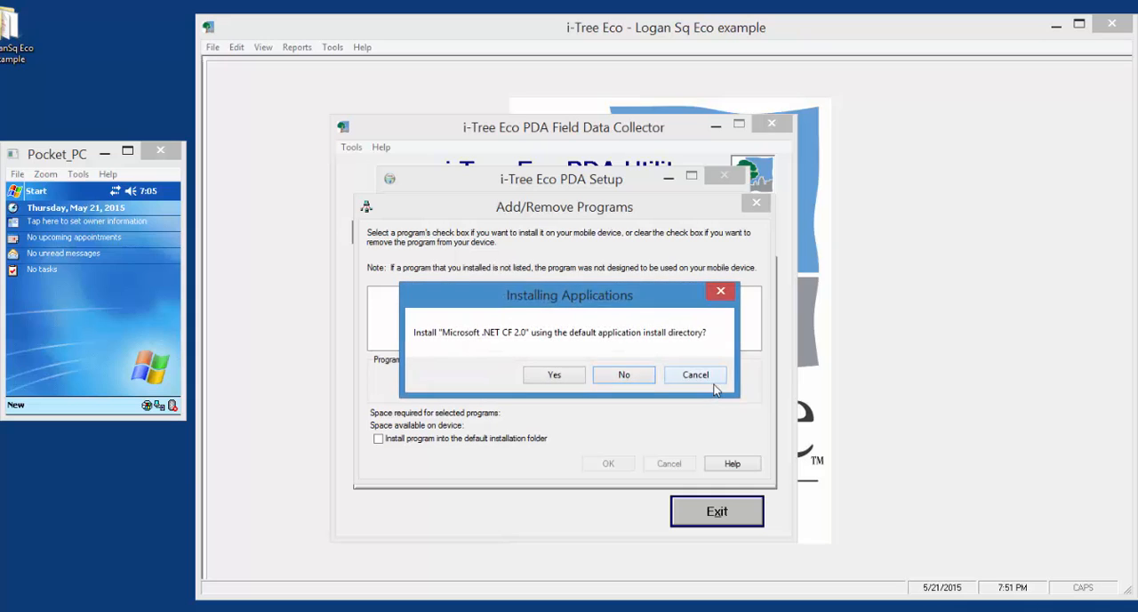
click(549, 381)
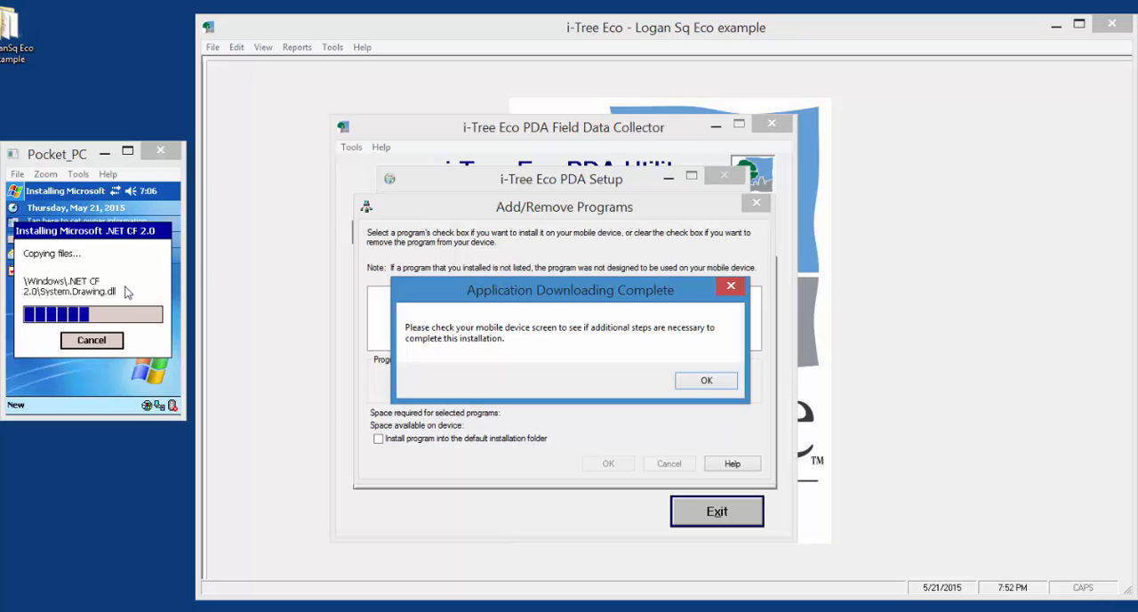
click(706, 381)
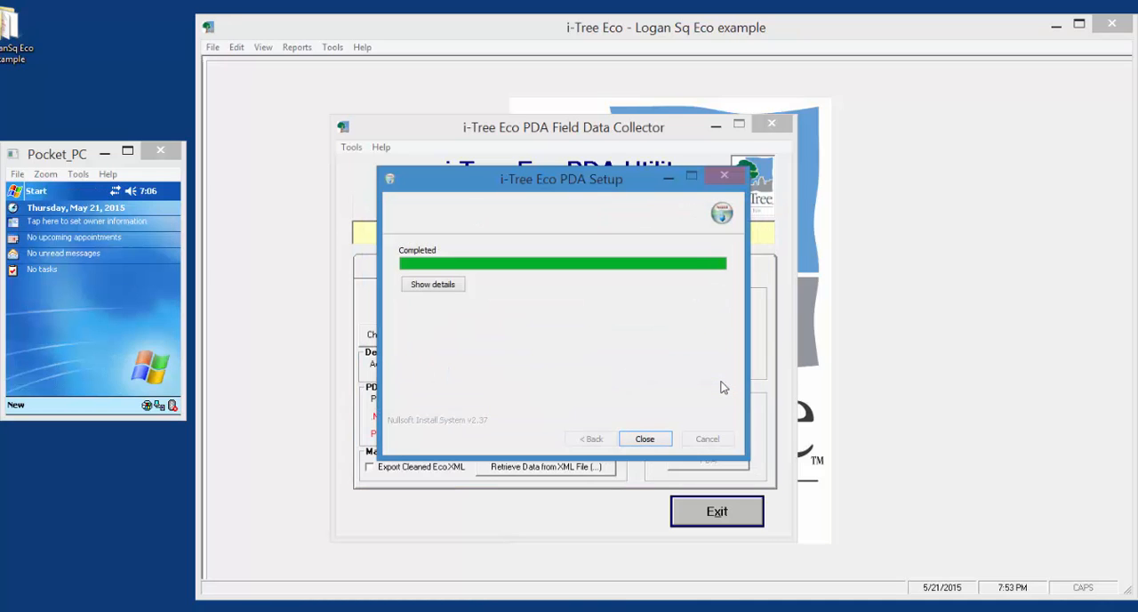
click(644, 439)
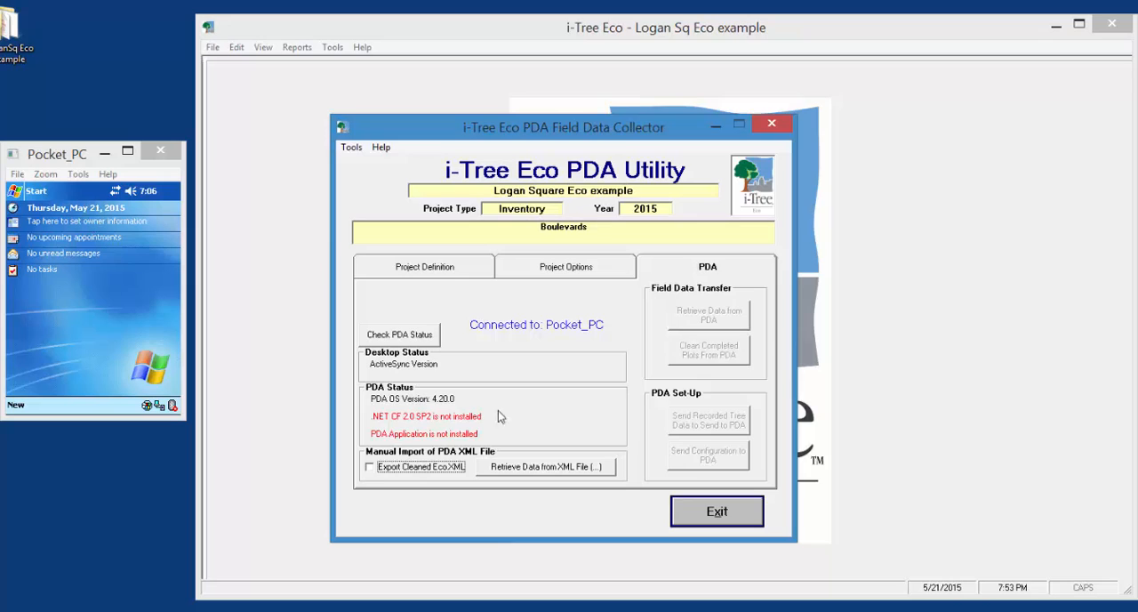
click(401, 338)
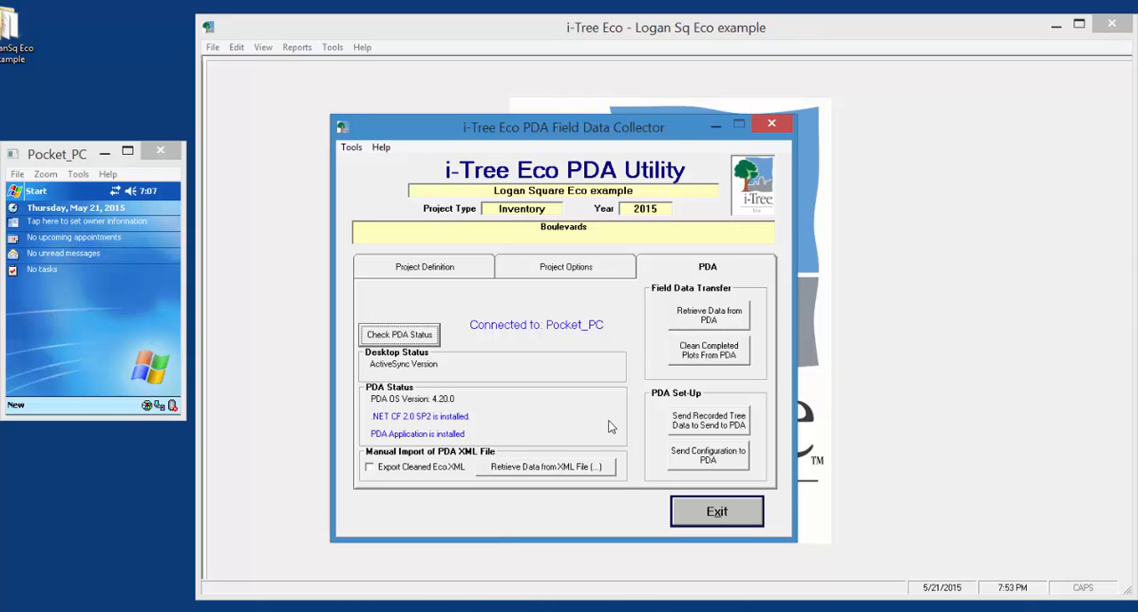
Try to launch i-Tree Eco from the Pocket PC's programs, quit it and return to the device's Today screen
click(14, 199)
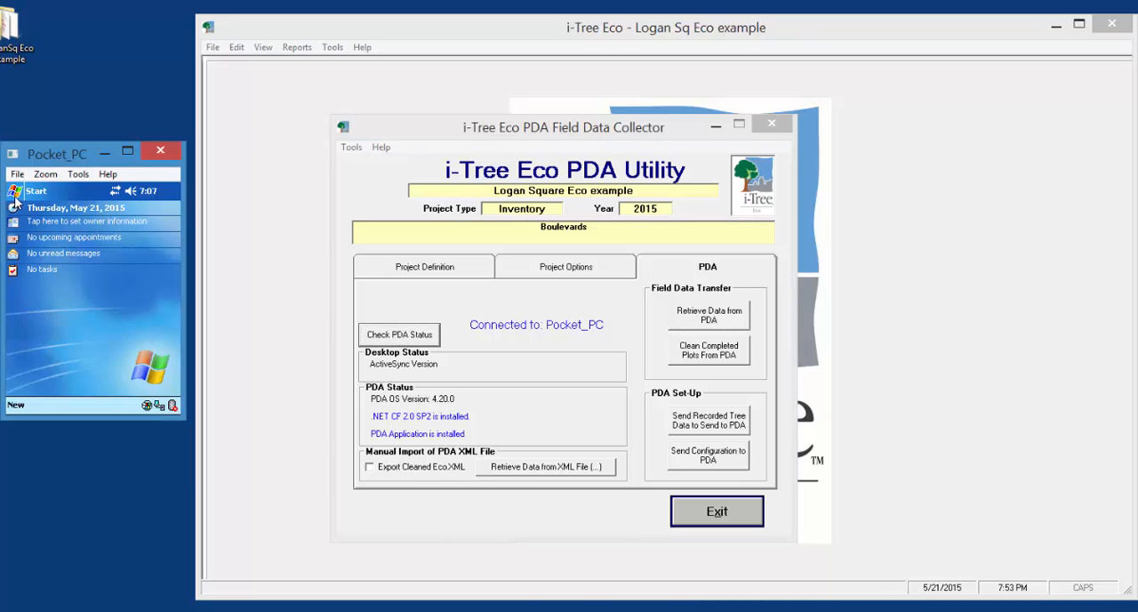
click(15, 199)
click(15, 200)
click(16, 197)
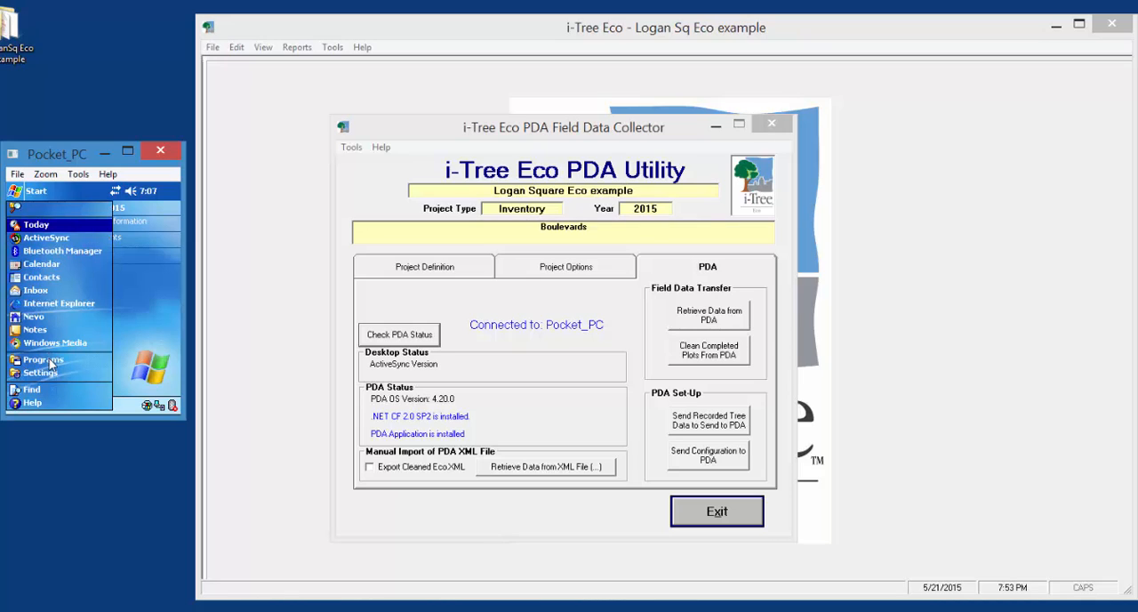
click(44, 359)
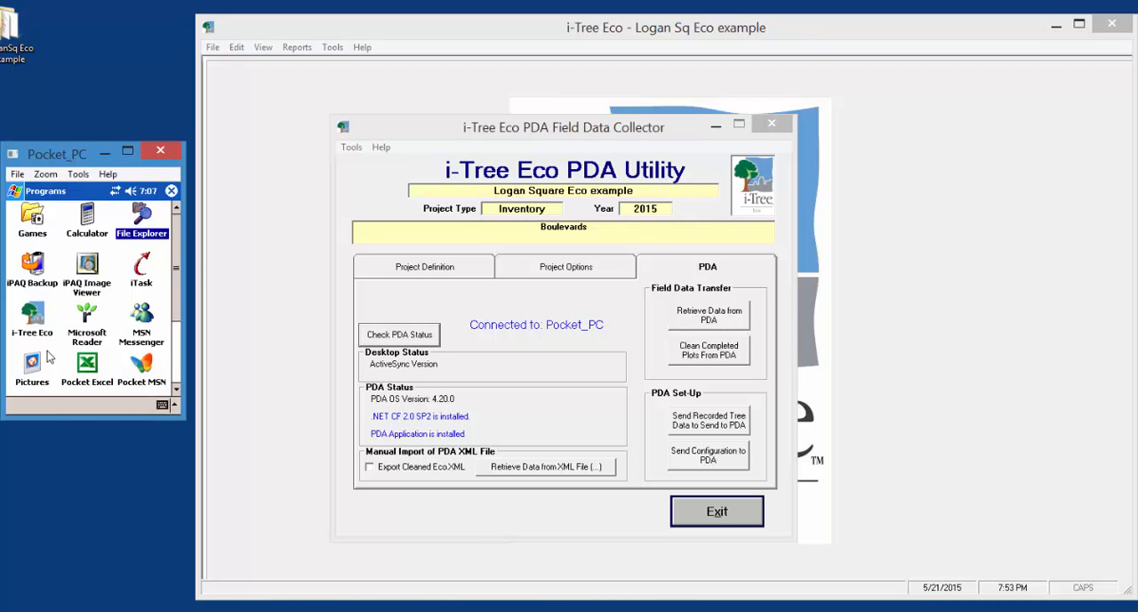
click(32, 320)
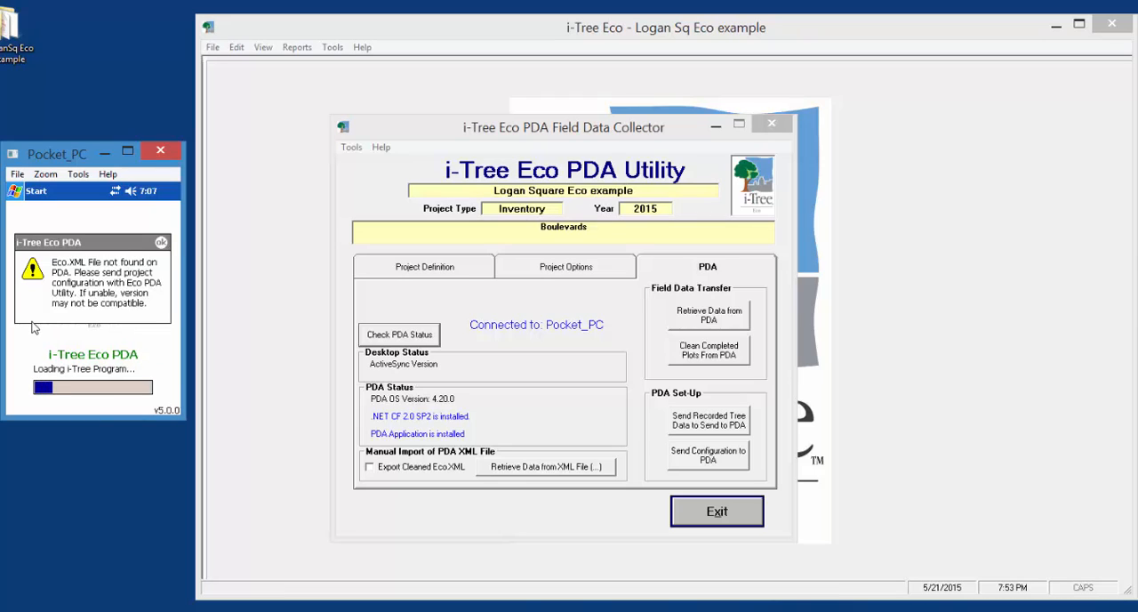
click(161, 242)
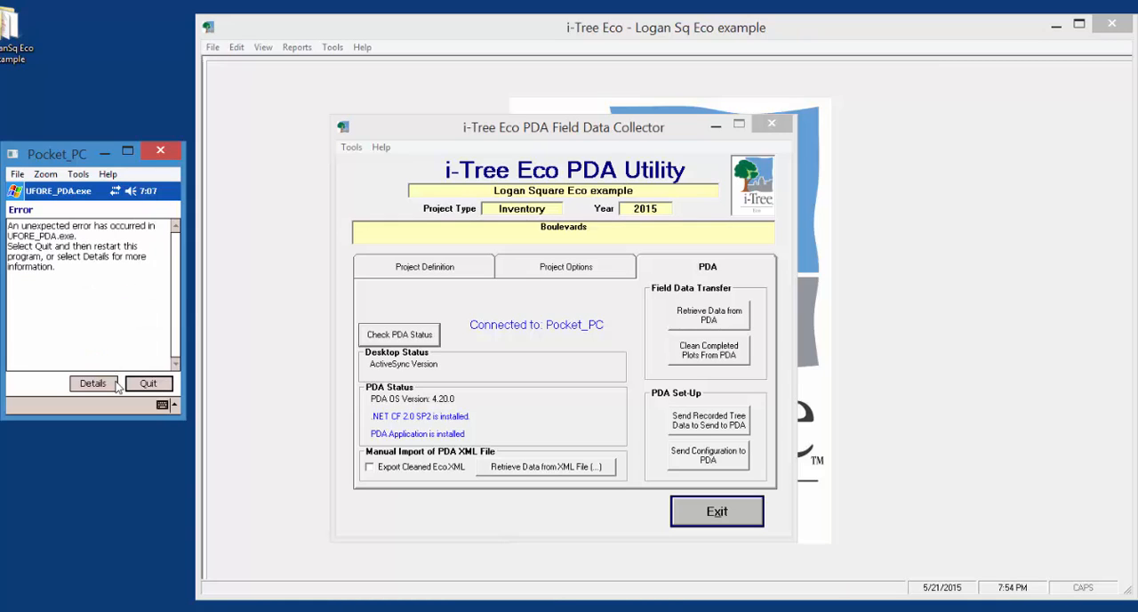
click(148, 383)
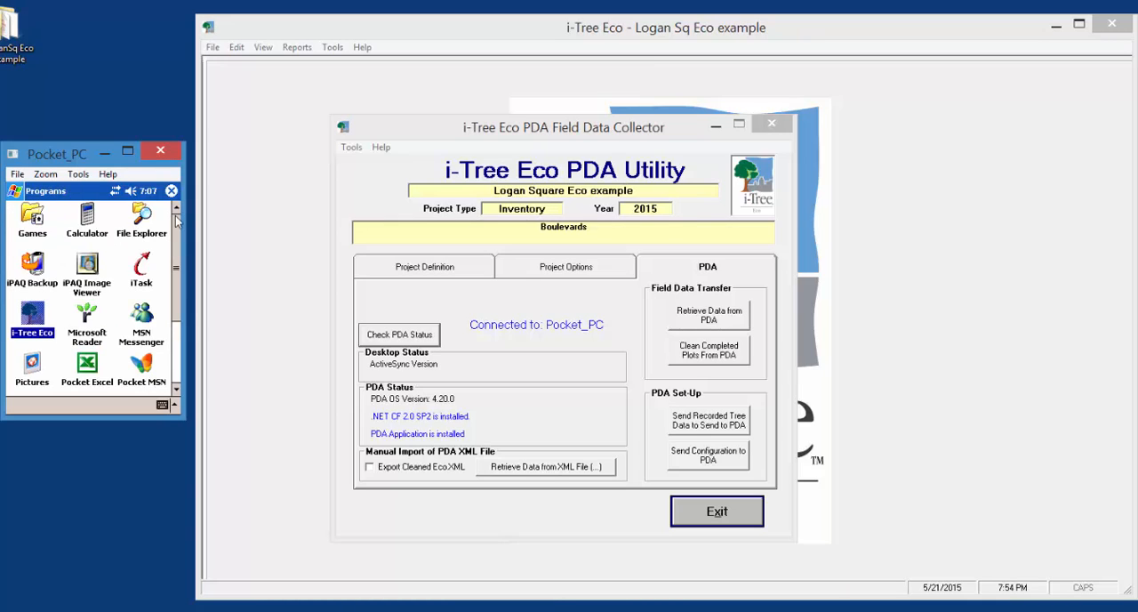
click(172, 191)
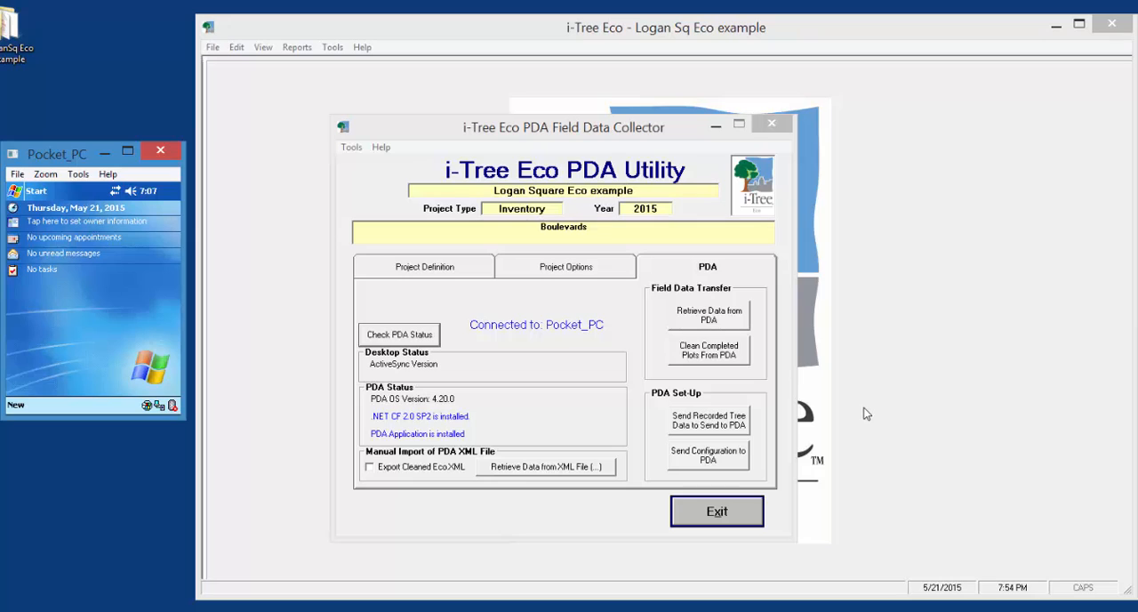
Send the project configuration to the PDA, agreeing to clear any existing records on it
click(918, 474)
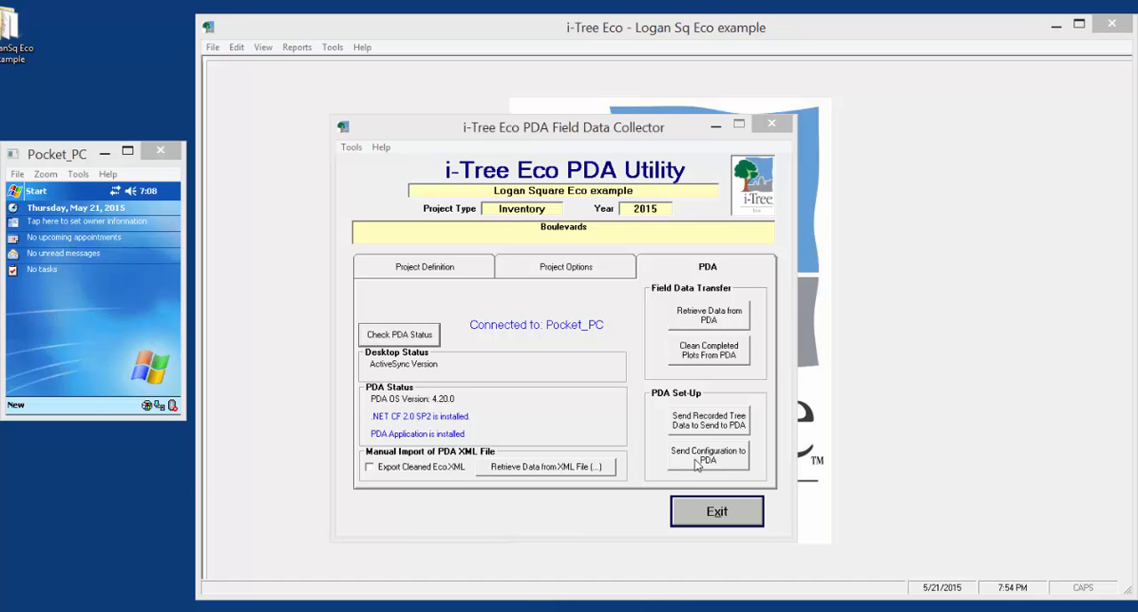
click(695, 462)
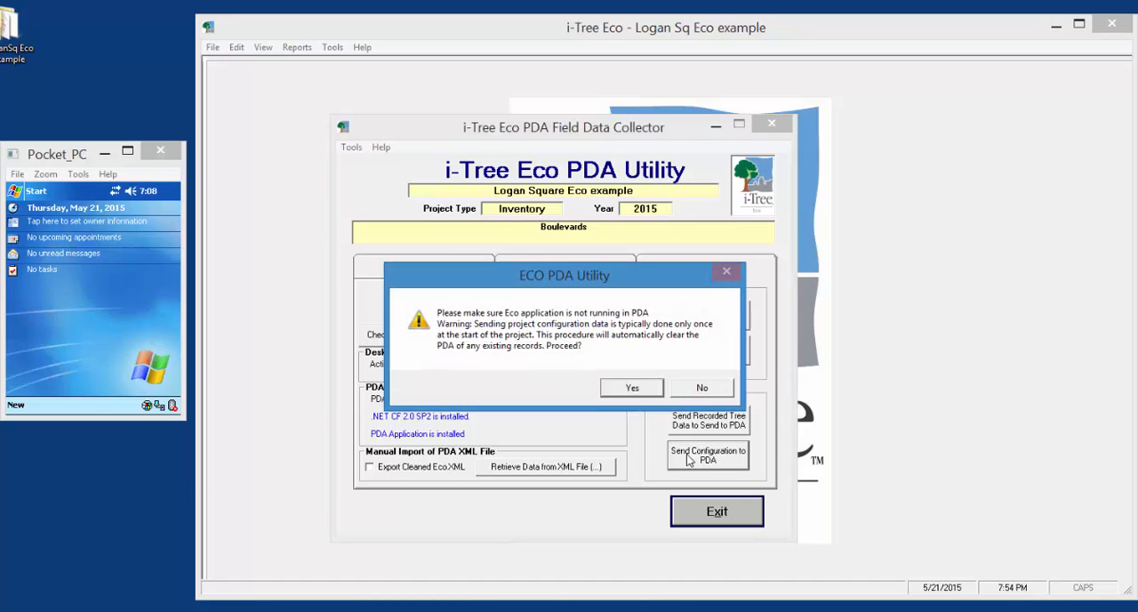
click(622, 390)
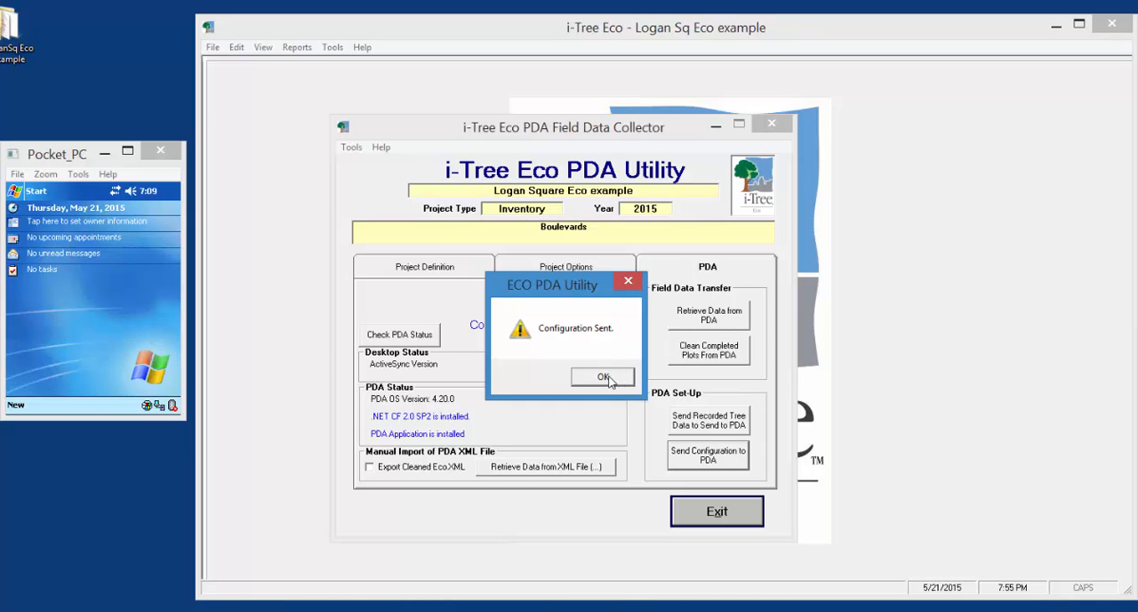
click(603, 377)
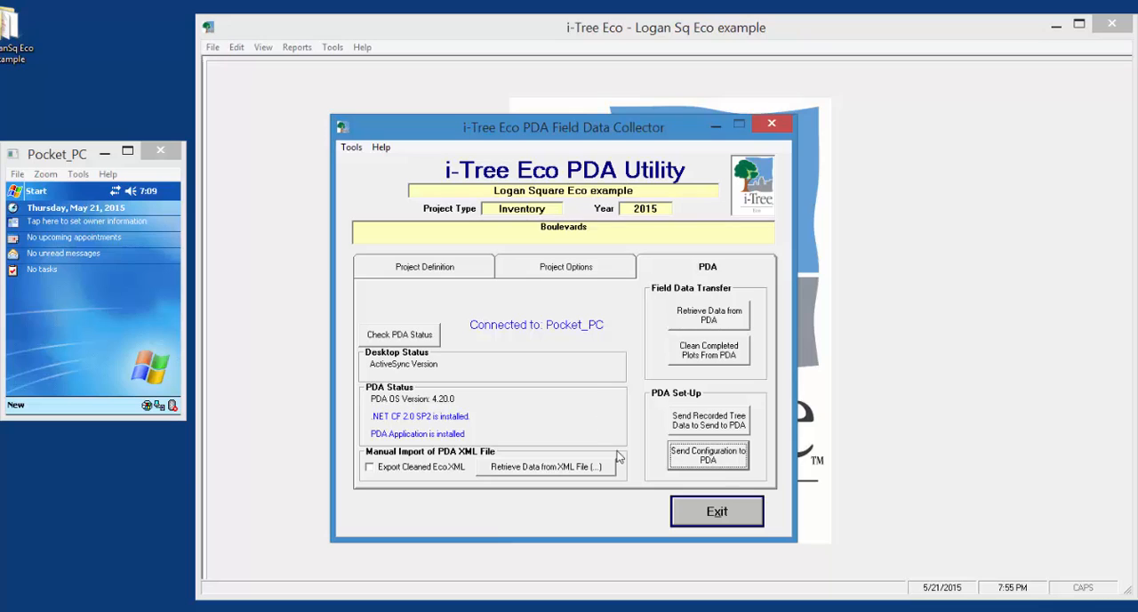
Launch the i-Tree Eco application from the Pocket PC's programs
click(16, 196)
click(16, 196)
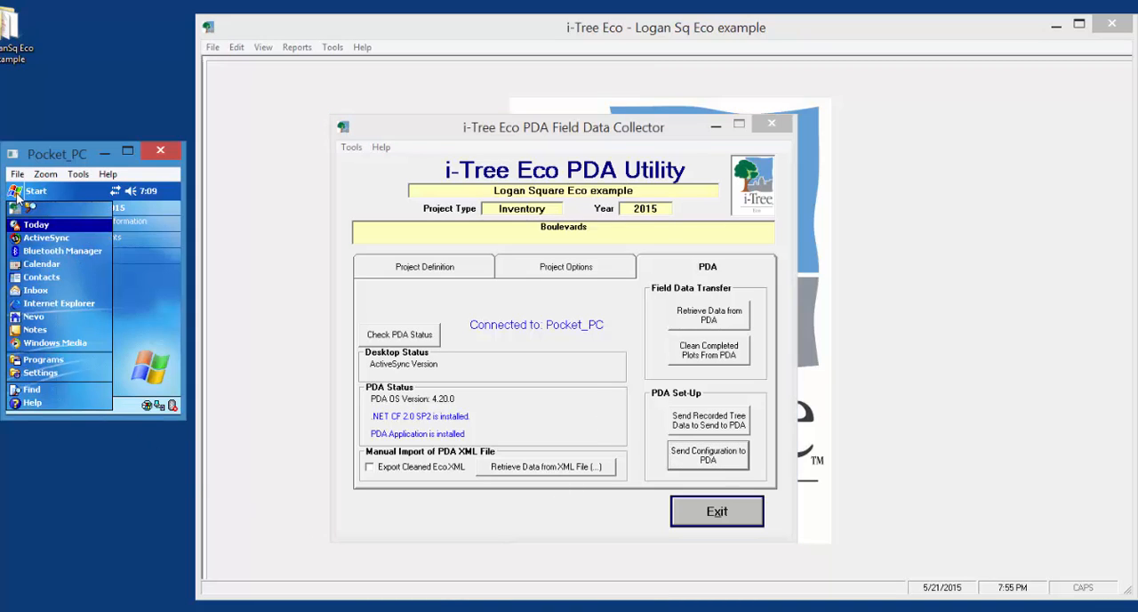
click(32, 360)
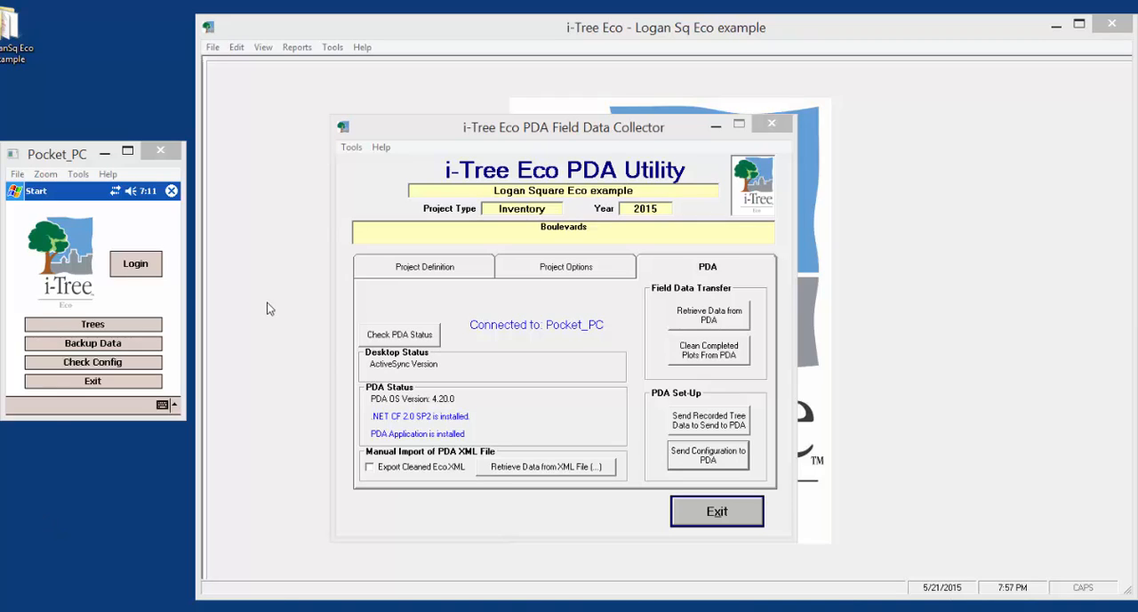
Log in to i-Tree Eco on the Pocket PC with Team 1 as the surveyor, keeping the starting tree ID at 1
click(139, 271)
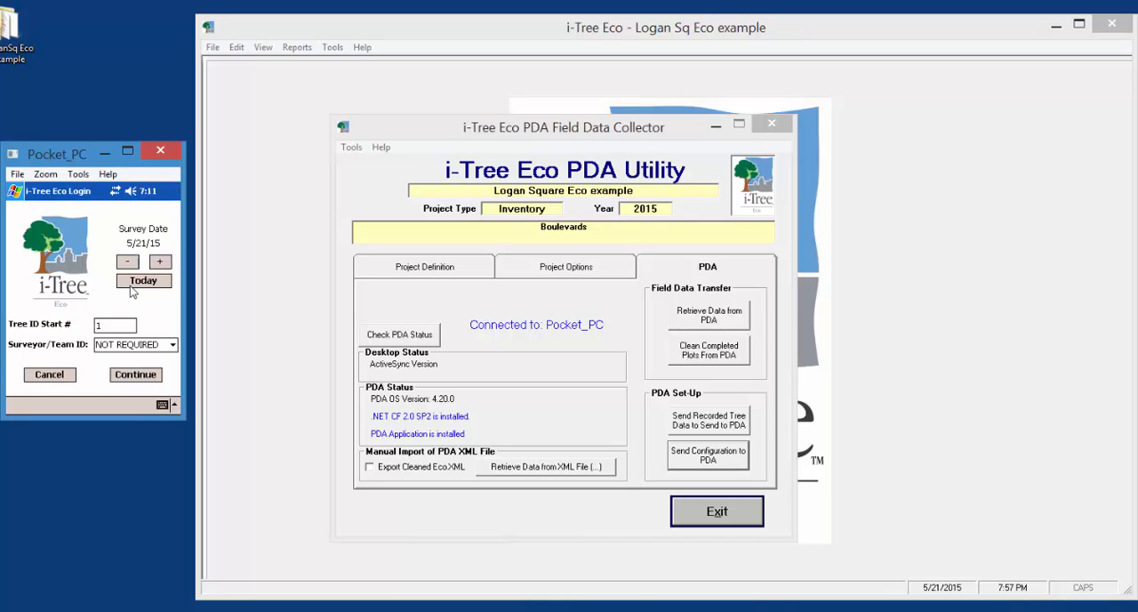
click(172, 347)
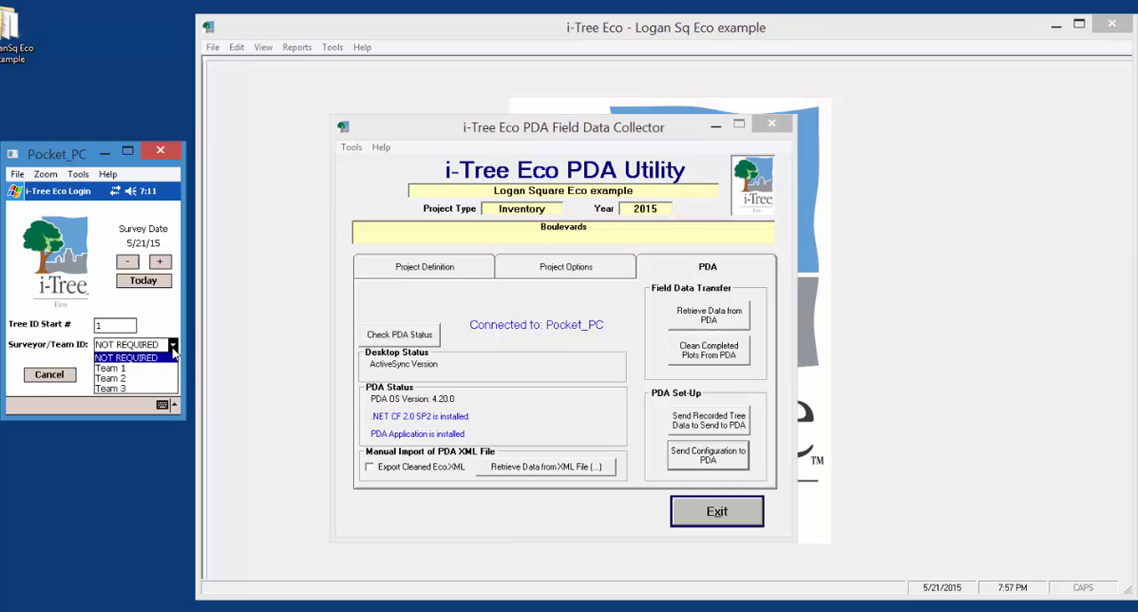
click(121, 368)
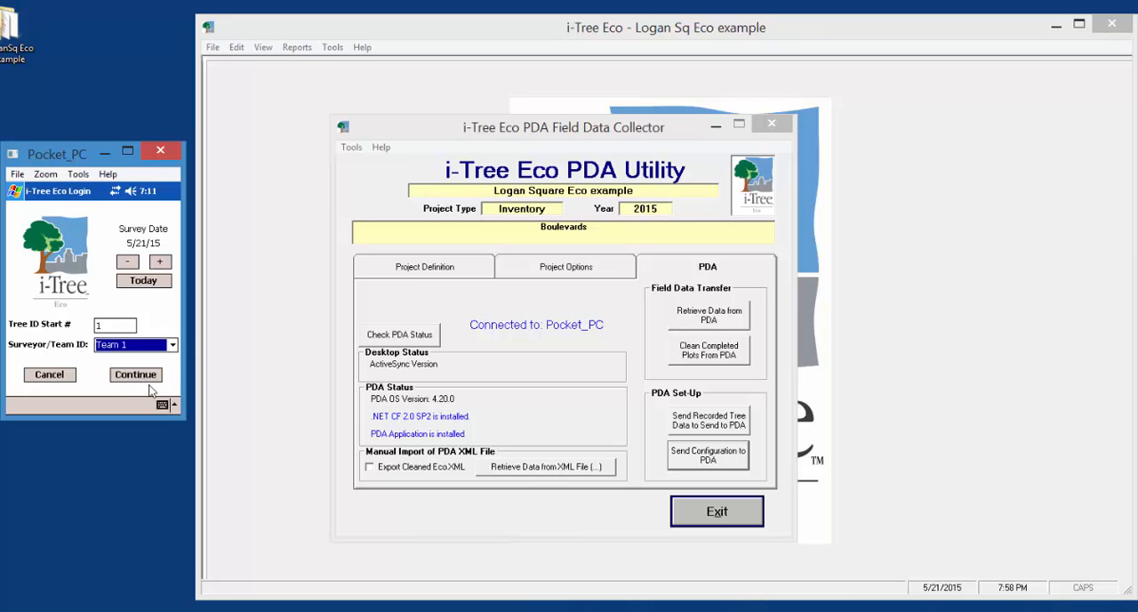
click(162, 406)
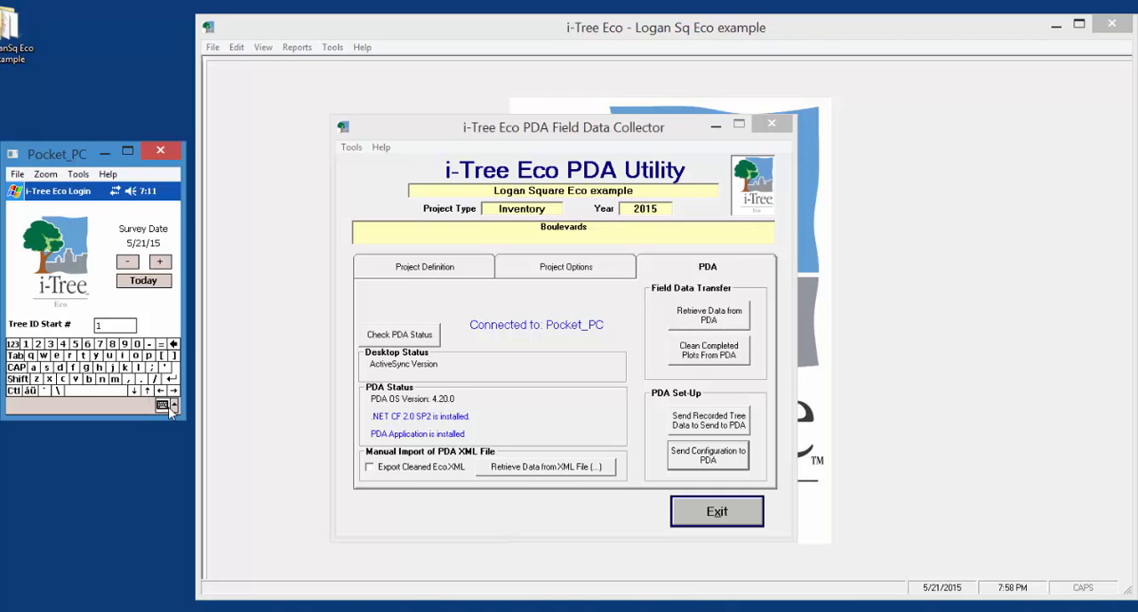
click(168, 406)
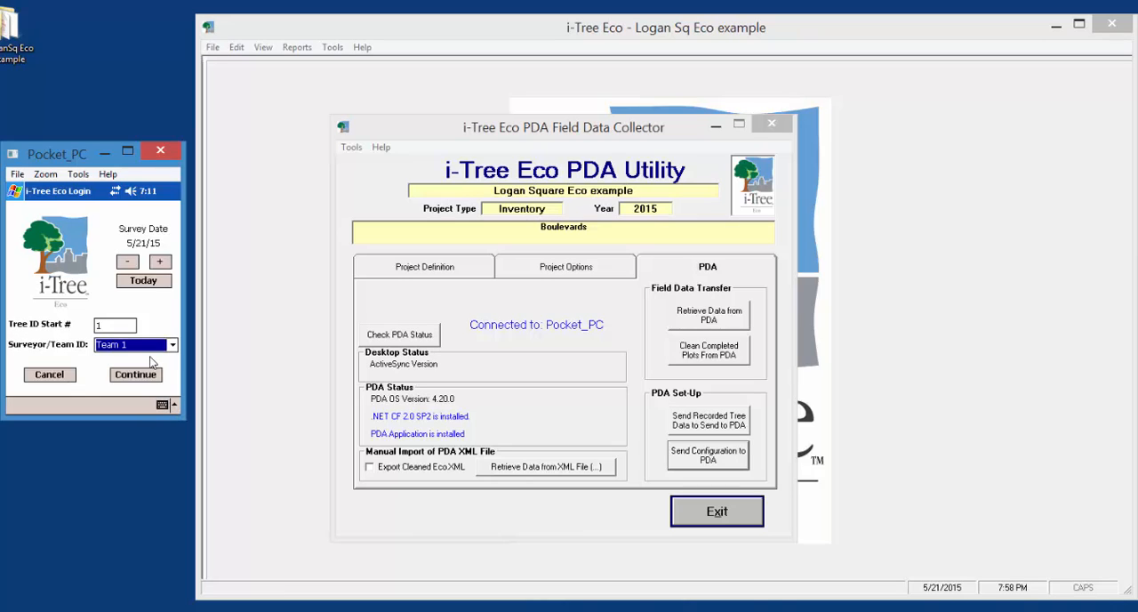
click(140, 375)
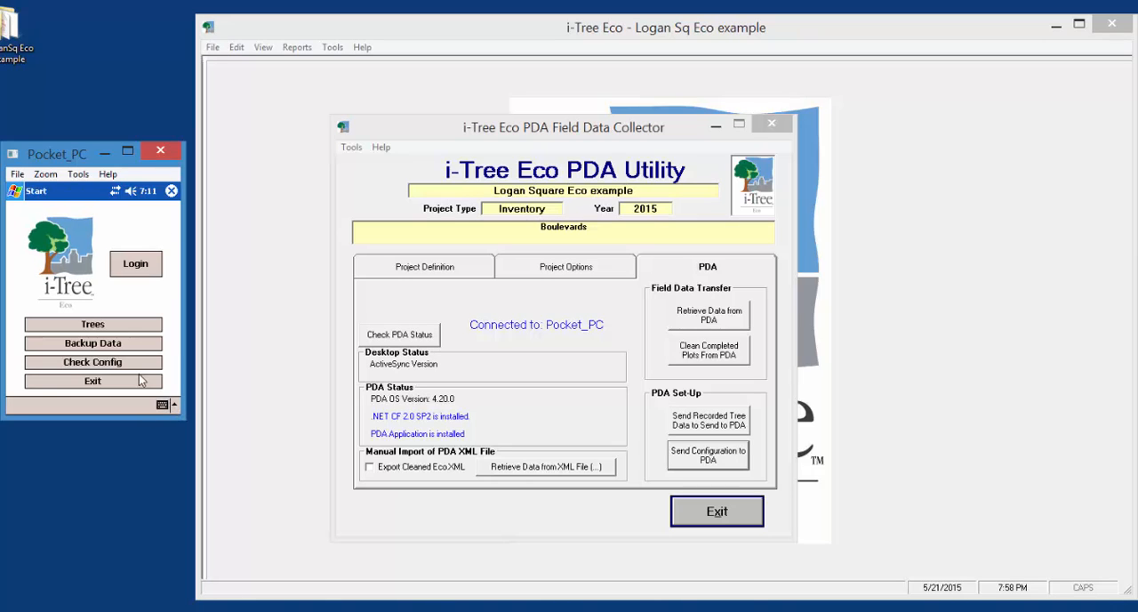
Add a new tree record on the Pocket PC with the address "park 1" and the land use P - Park
click(118, 326)
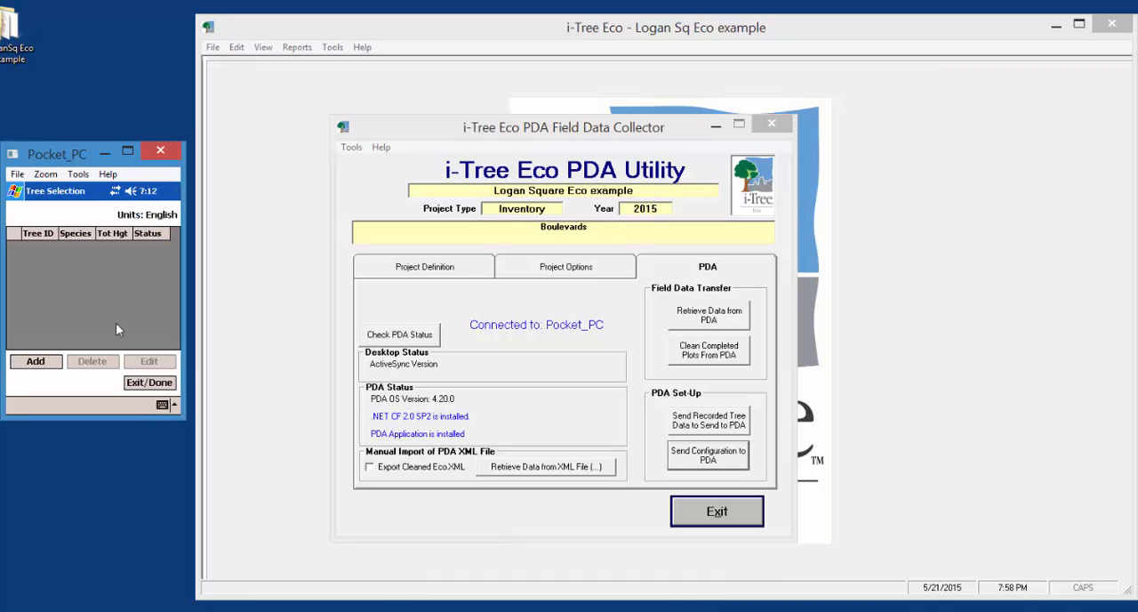
click(37, 362)
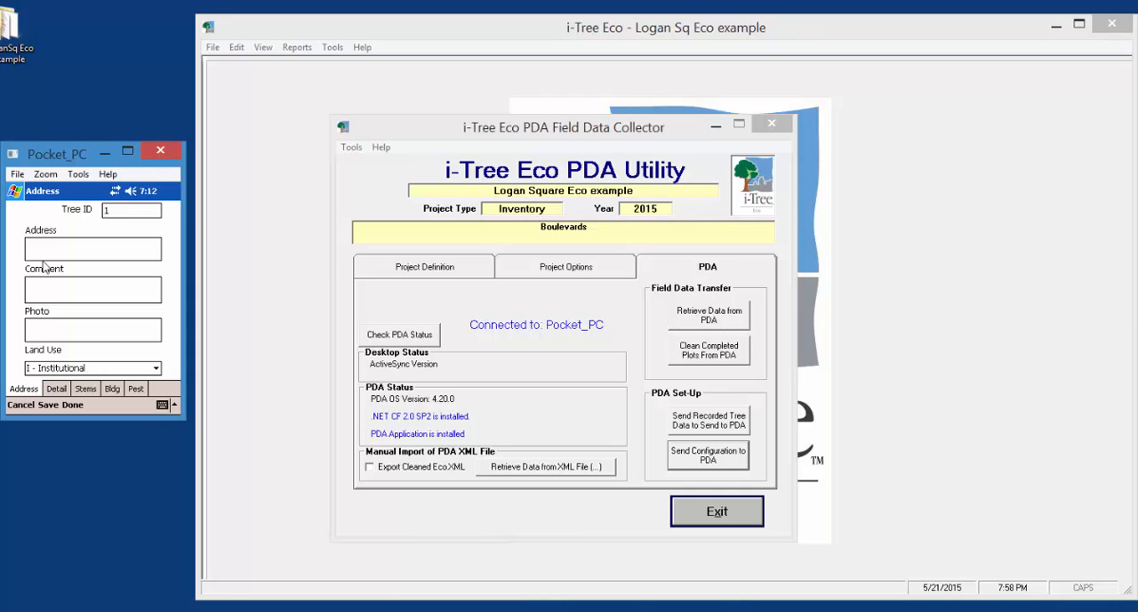
click(43, 253)
text(park 1)
click(154, 369)
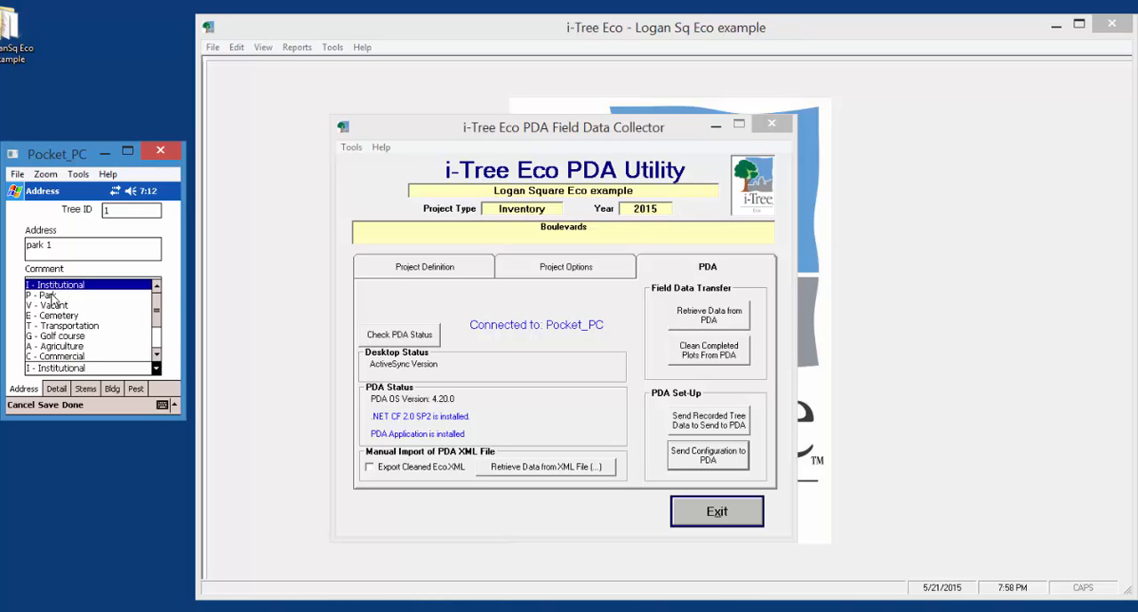
click(54, 295)
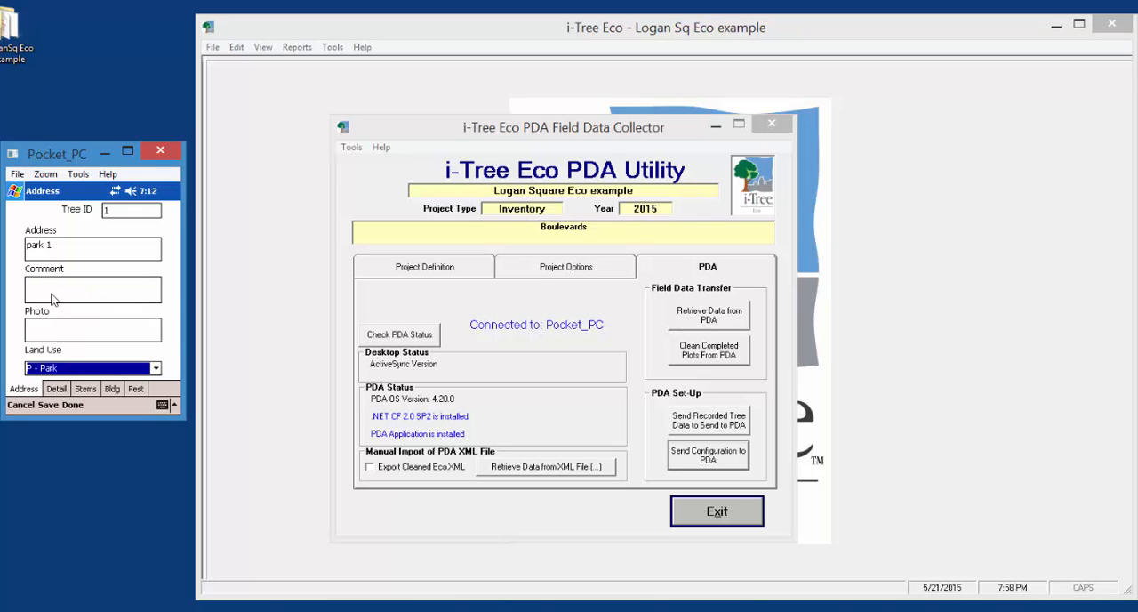
Fill in the tree details: N - Not a street Tree, P - Planted, Quercus alba, heights 55, crown base 15, crown widths 25, missing 13, dieback 8, CLE 3
click(57, 390)
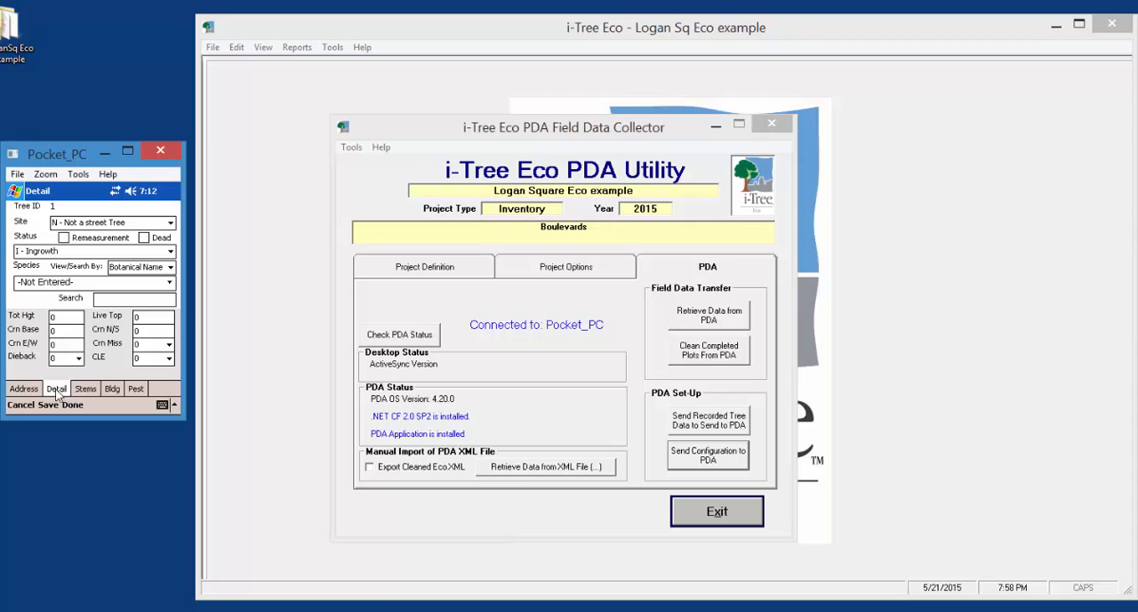
click(172, 224)
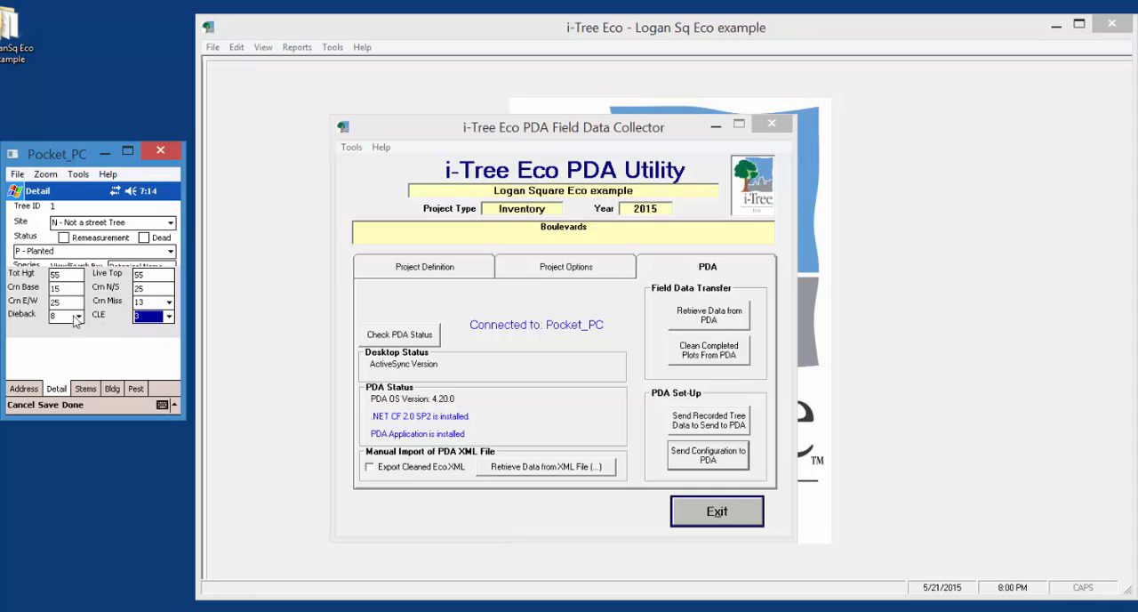
click(79, 250)
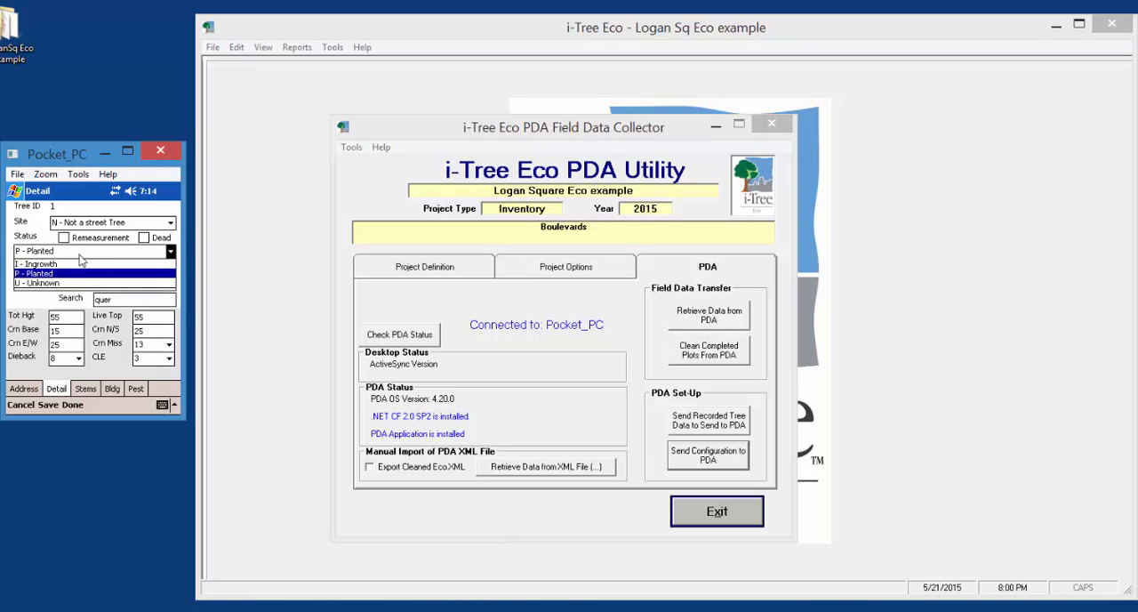
click(88, 390)
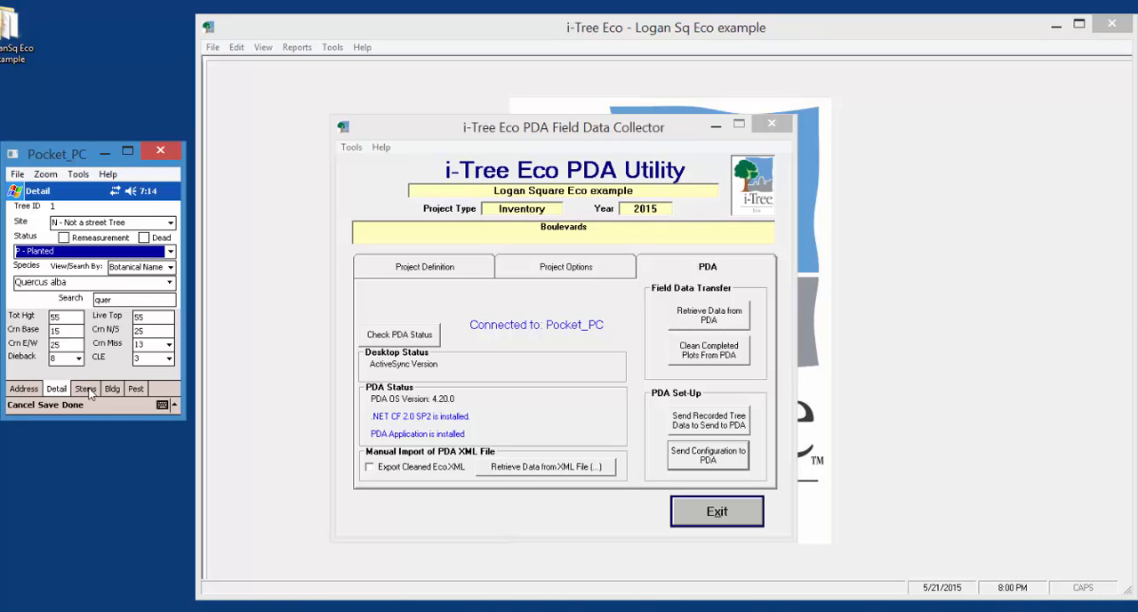
Record the tree's stem with a DBH of 25, check its building and pest pages, and save the finished record
click(88, 390)
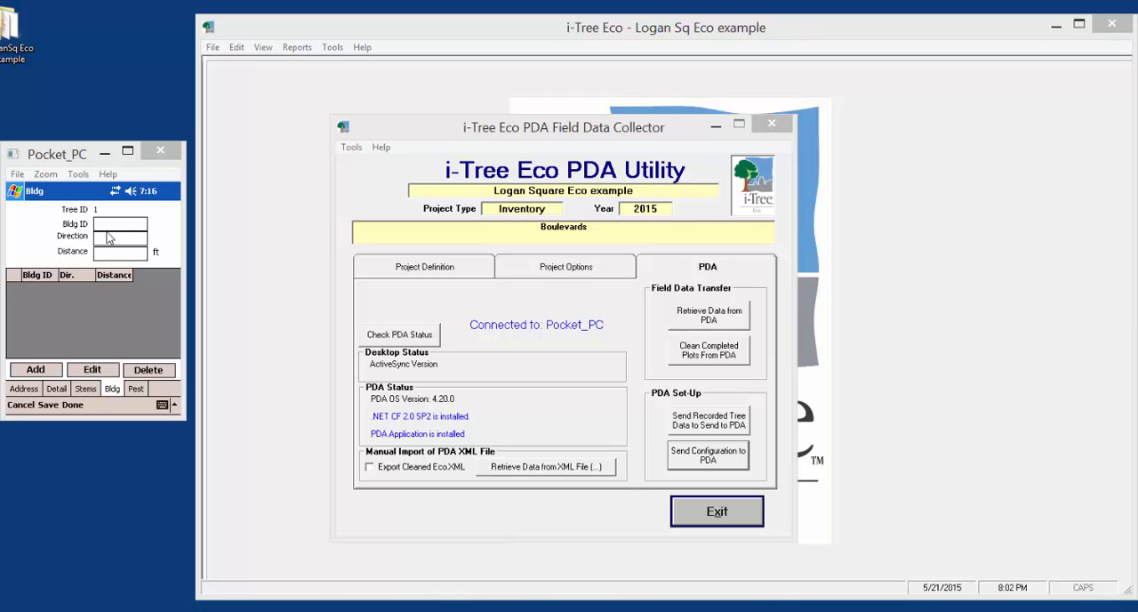
click(134, 391)
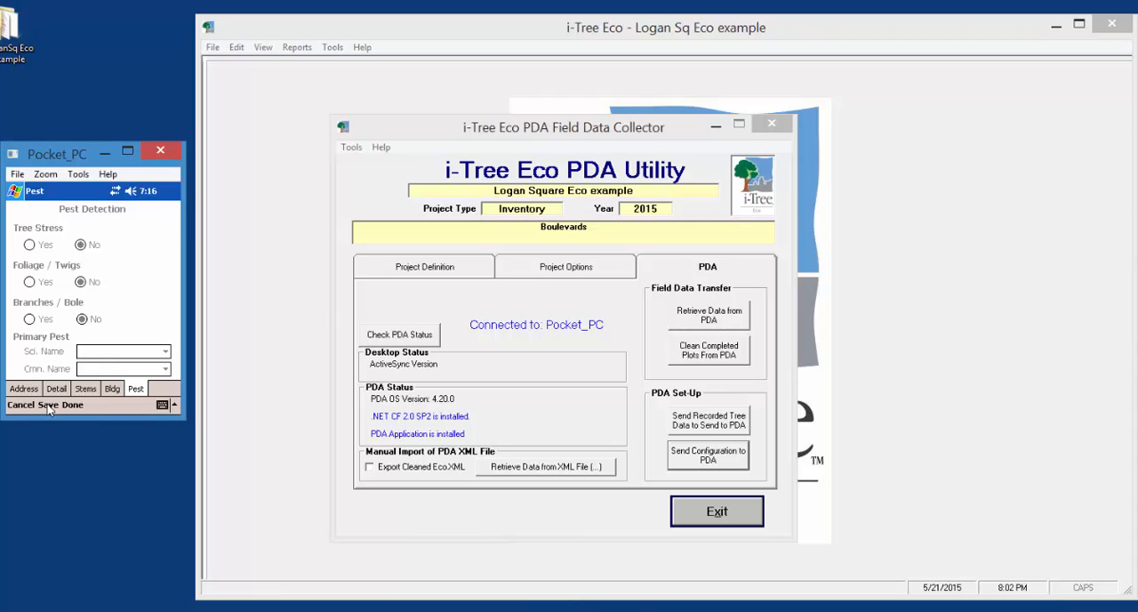
click(49, 405)
click(77, 405)
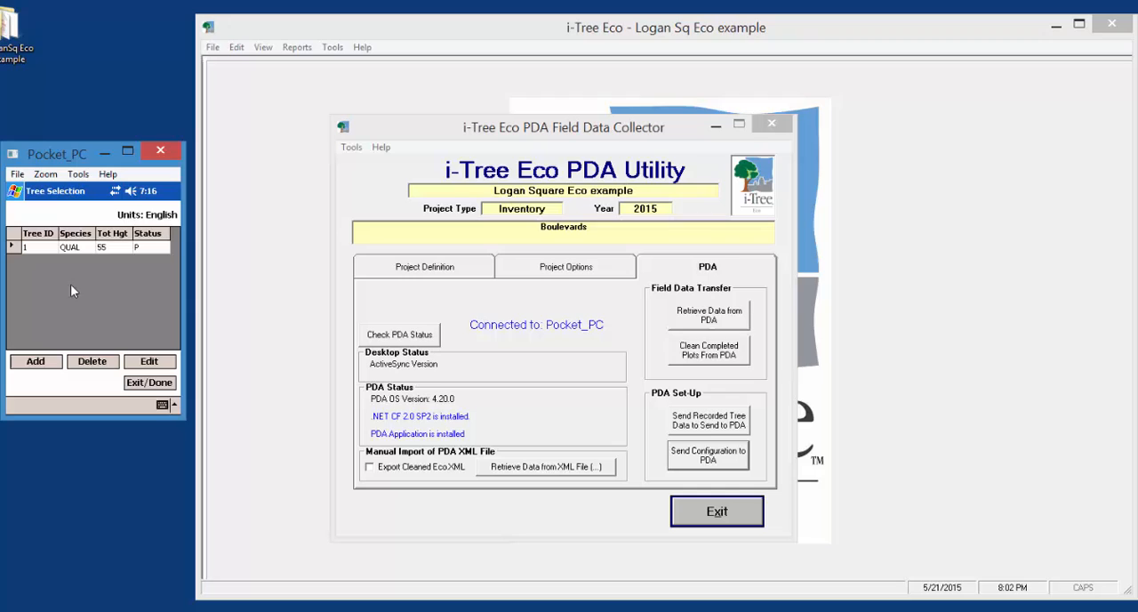
click(136, 383)
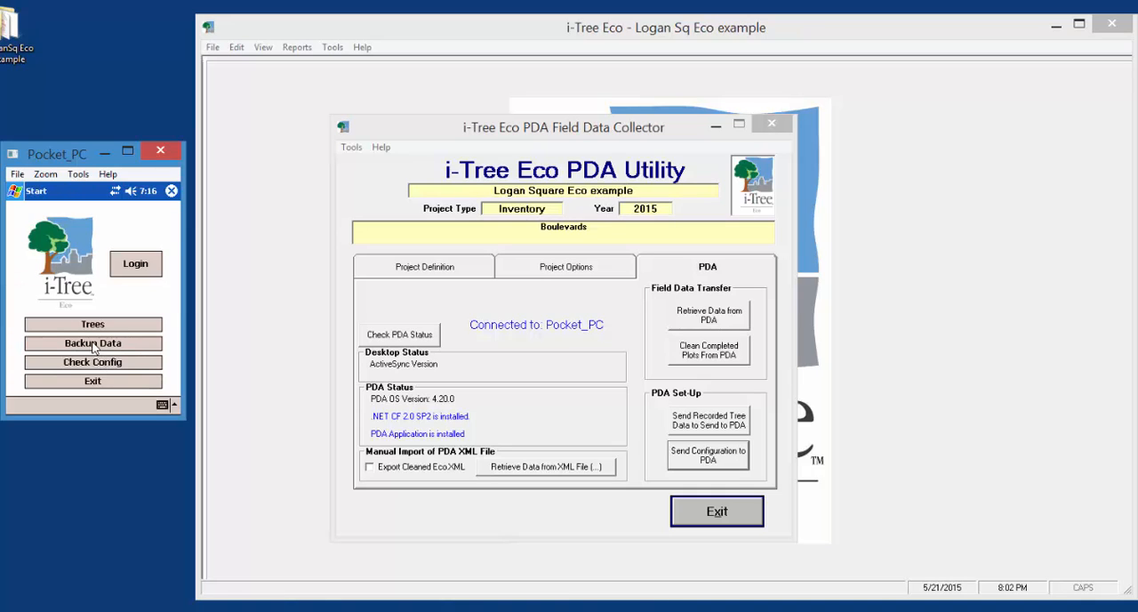
Back up the field data to the iPAQ File Store and exit i-Tree Eco to the Pocket PC's Today screen
click(92, 344)
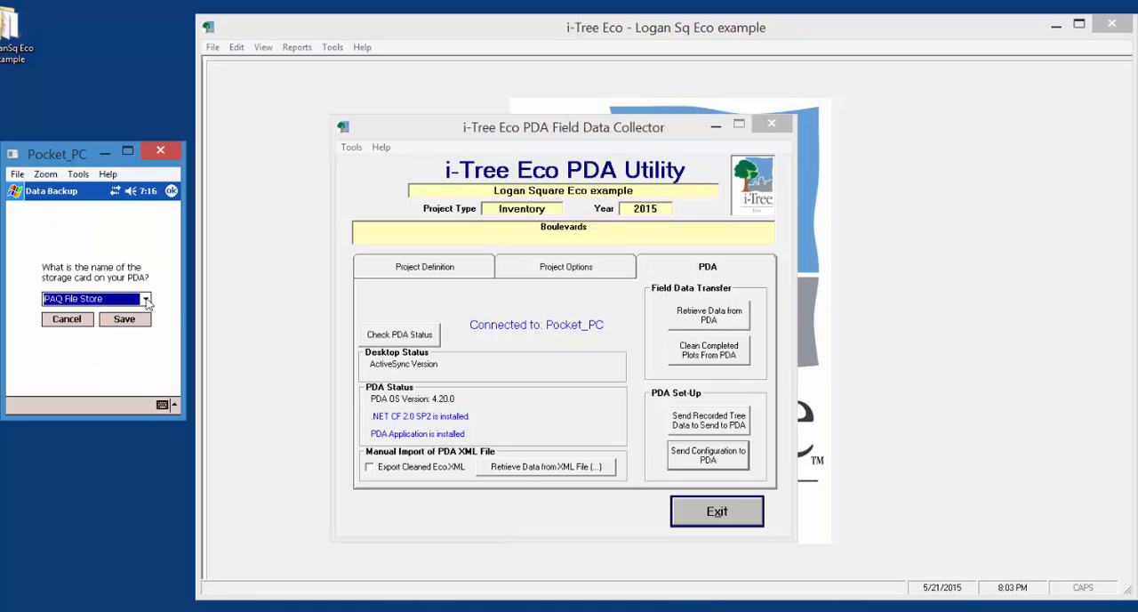
click(147, 300)
click(147, 300)
click(131, 322)
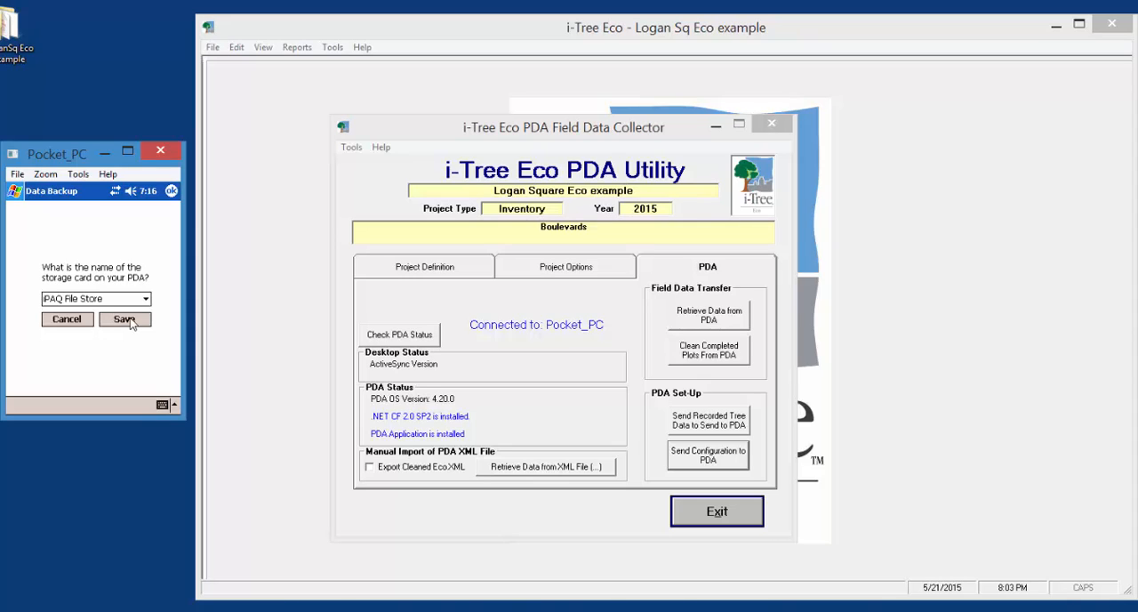
click(84, 384)
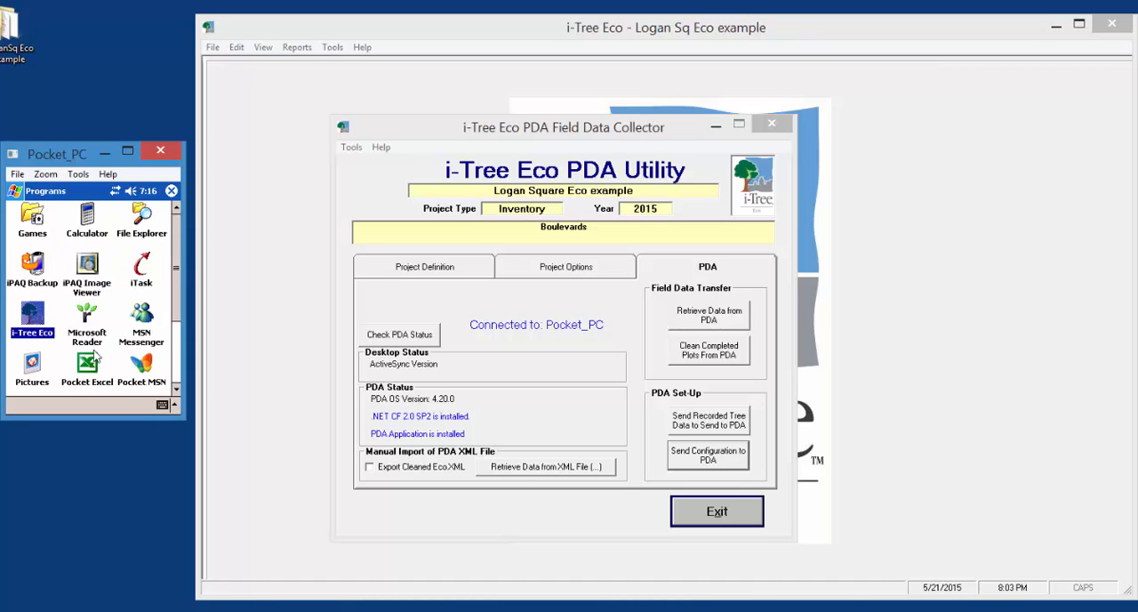
click(172, 192)
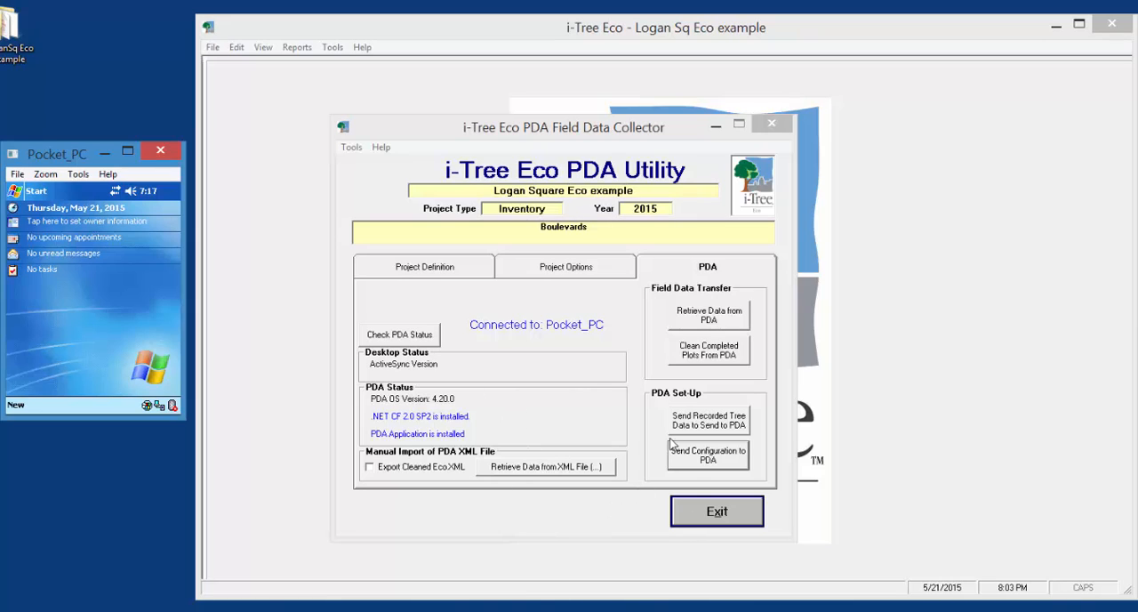
Retrieve the field data from the PDA, clean the completed trees from its database and exit the PDA Utility
click(709, 319)
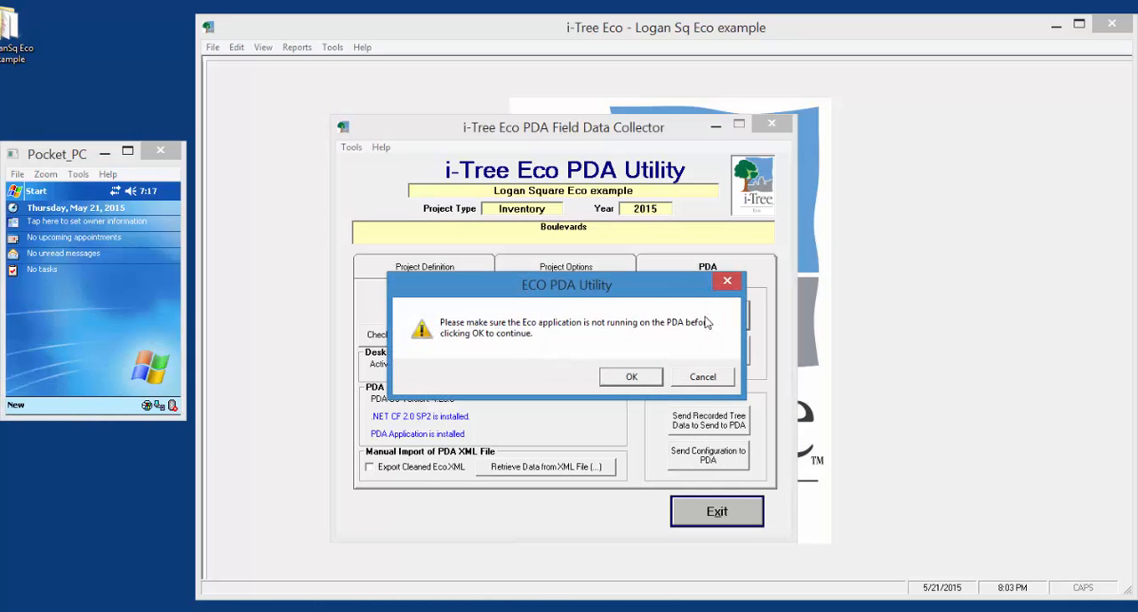
click(630, 377)
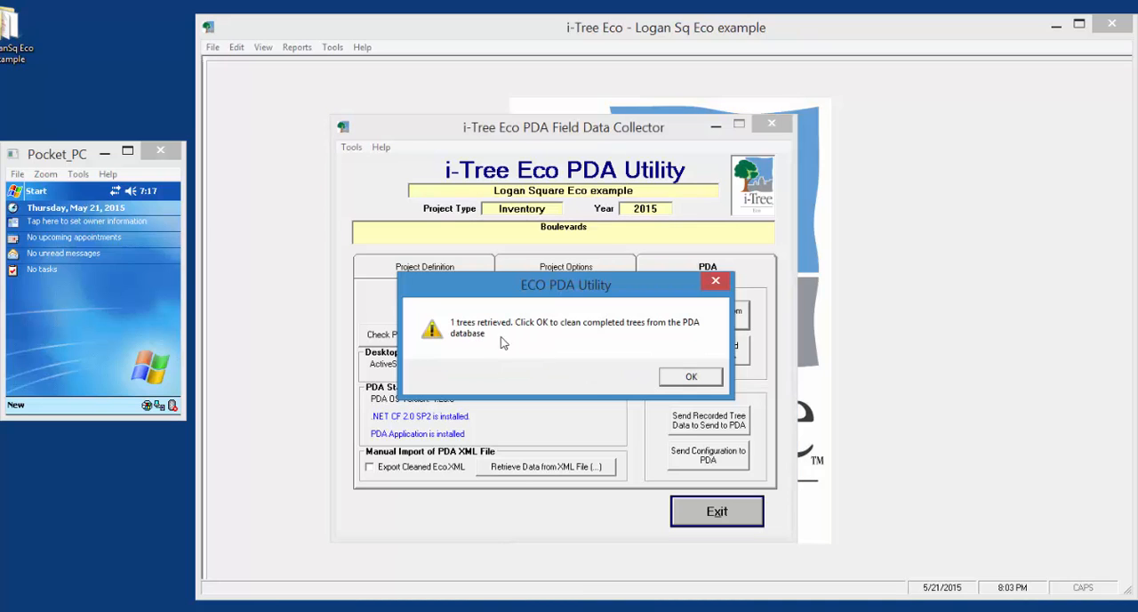
click(692, 379)
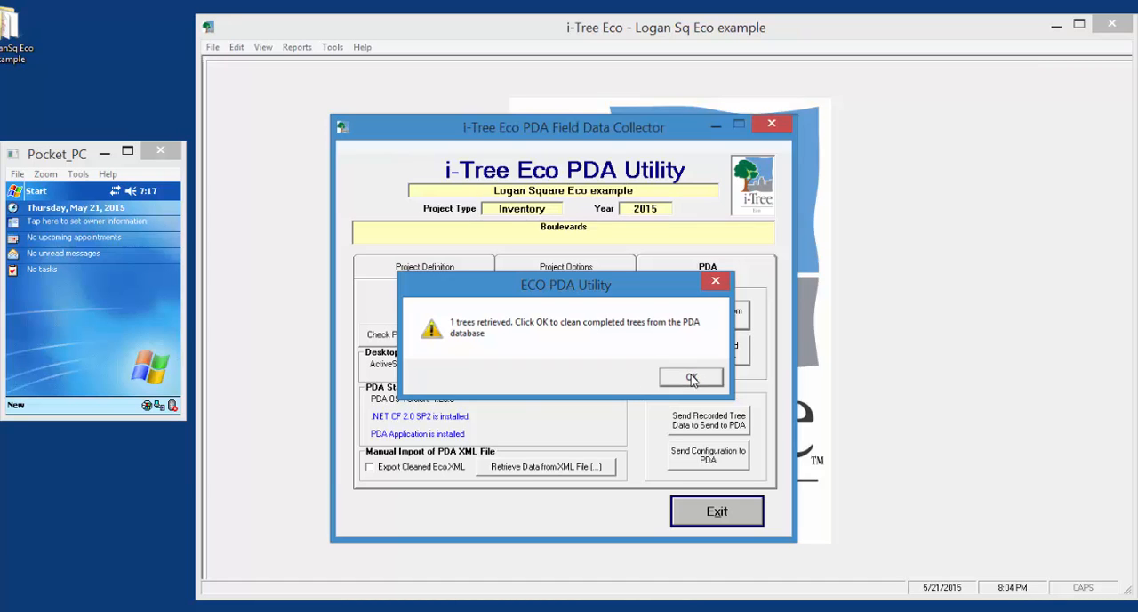
click(679, 378)
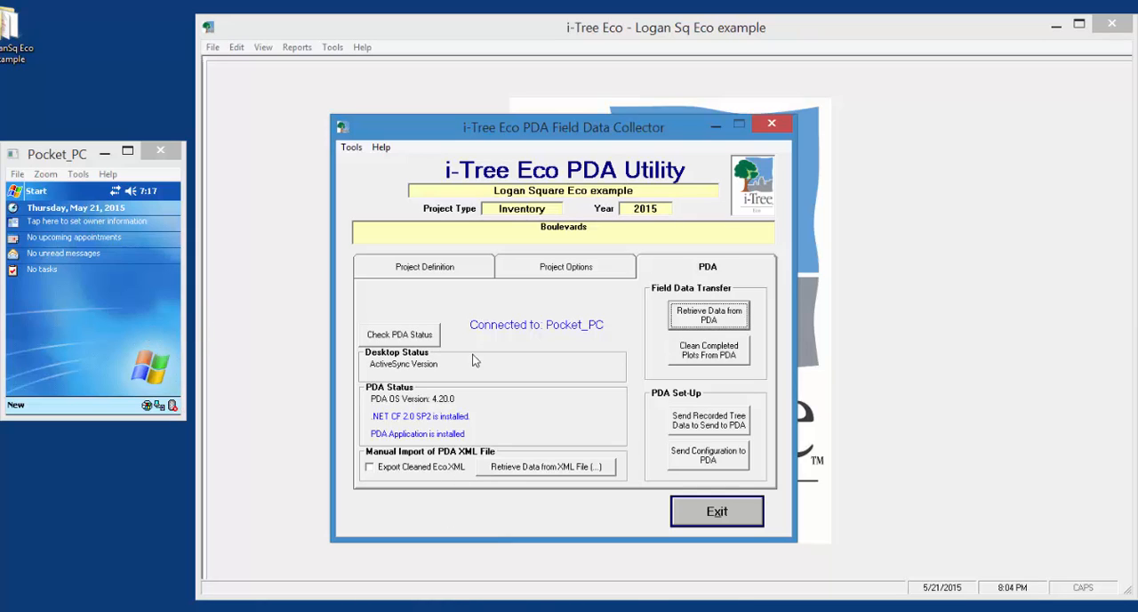
click(747, 513)
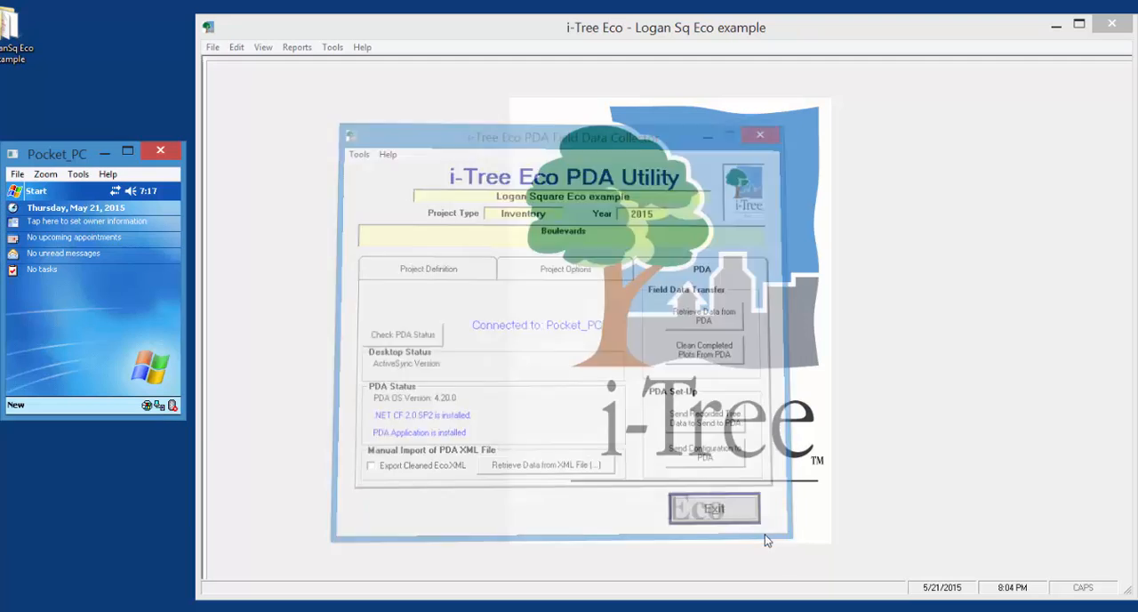
Open the retrieved inventory data for editing, set the tree's dieback (DB) to 13, save the record and exit data entry
click(238, 48)
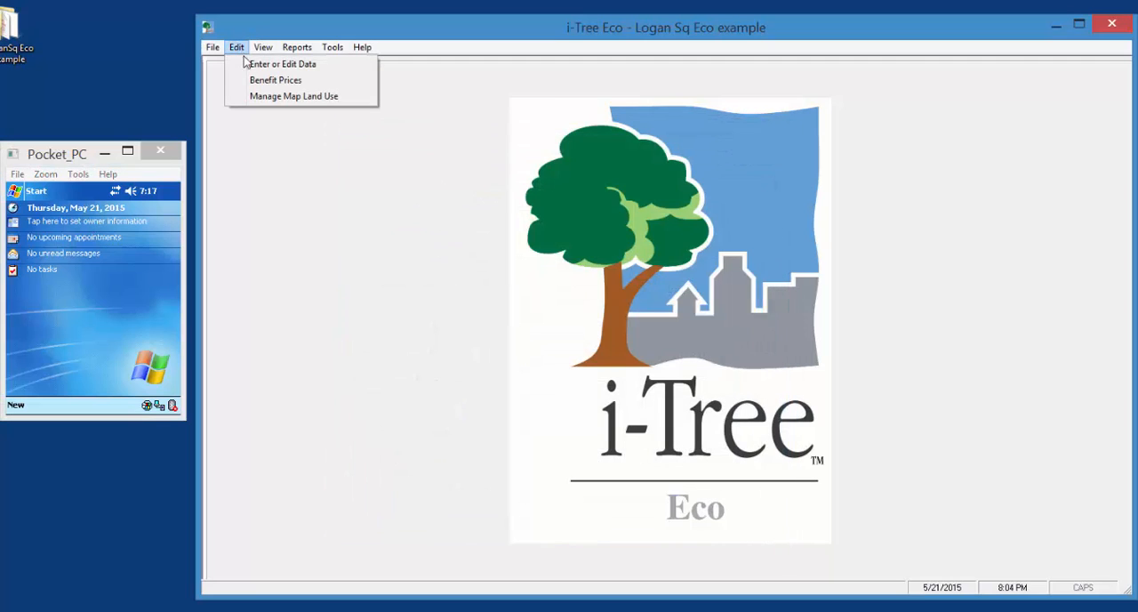
click(258, 65)
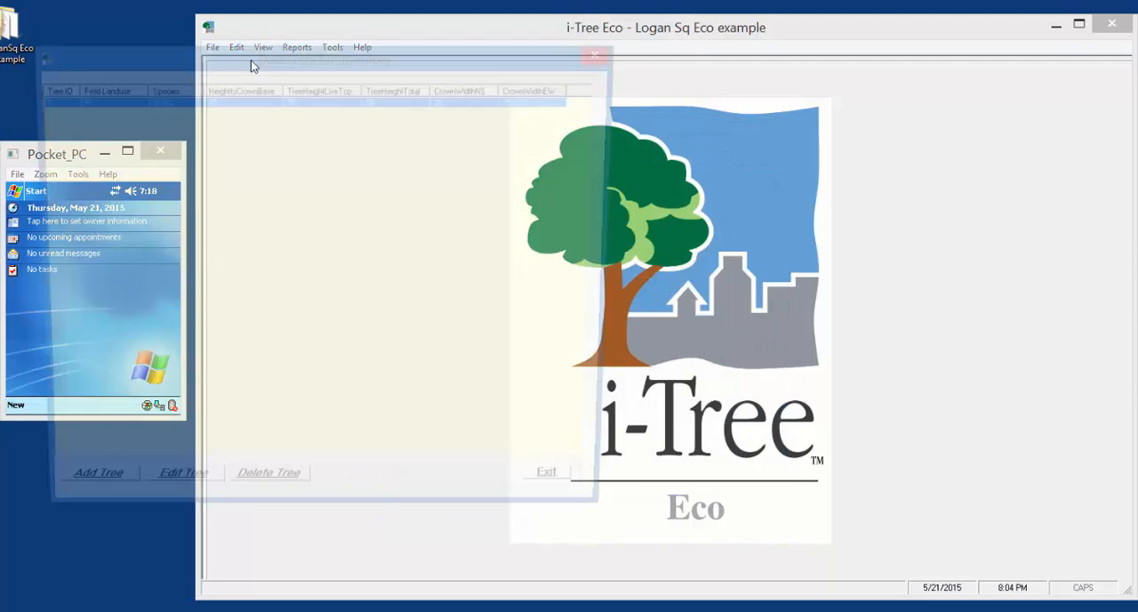
drag(228, 50, 457, 64)
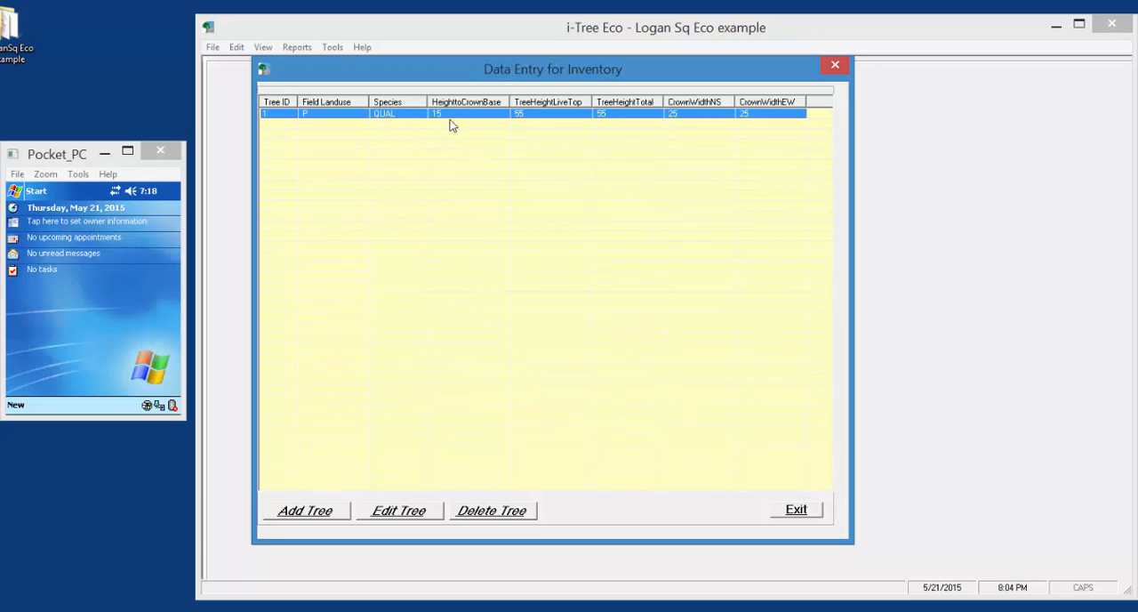
click(402, 514)
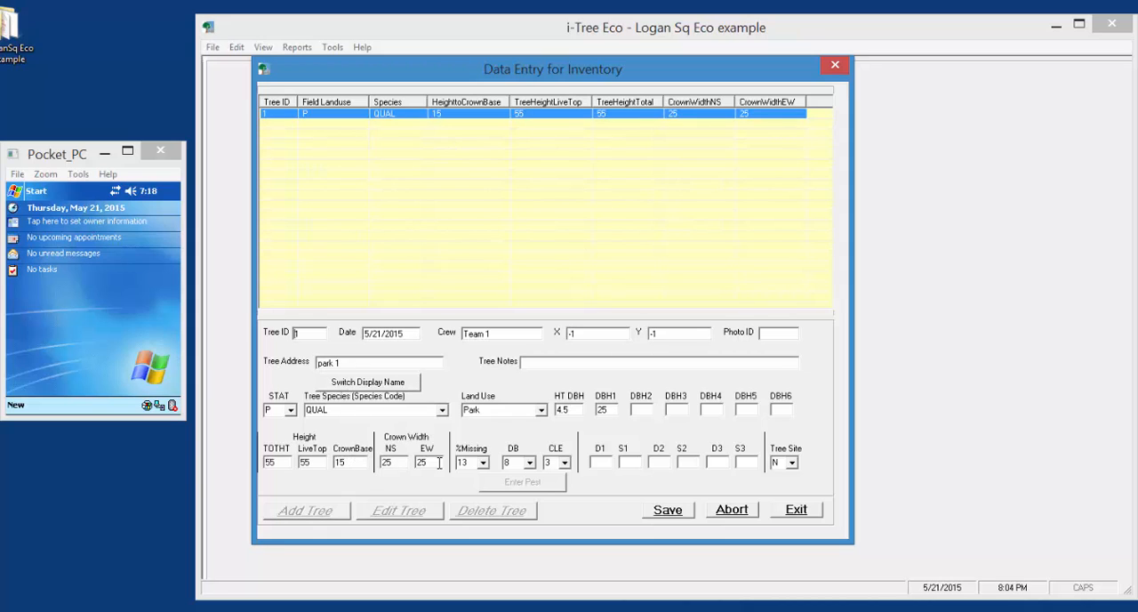
click(530, 462)
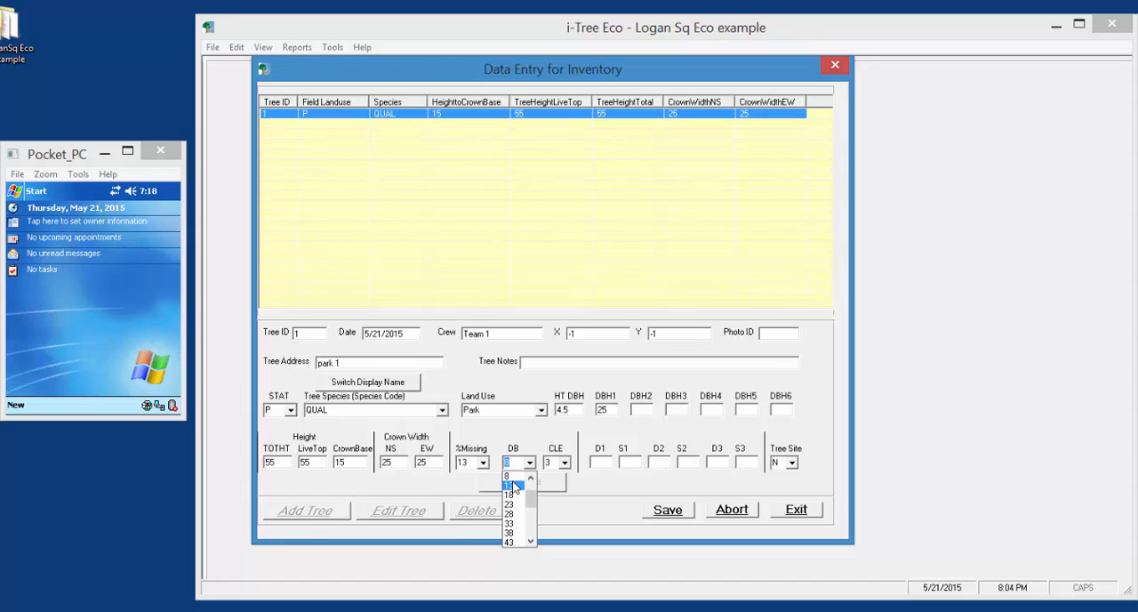
click(513, 485)
click(669, 509)
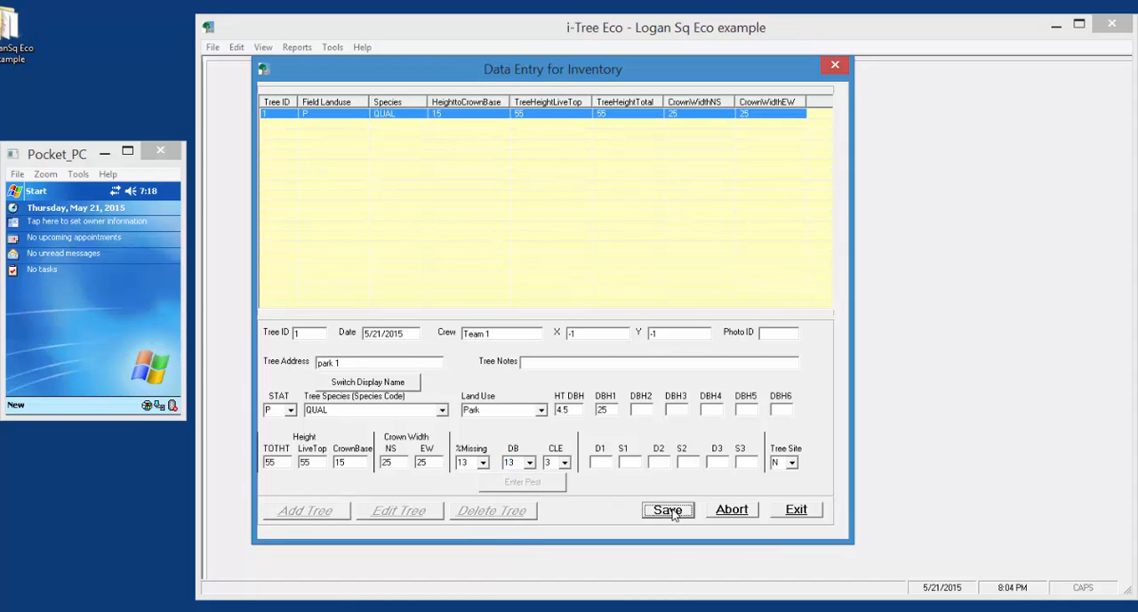
click(796, 510)
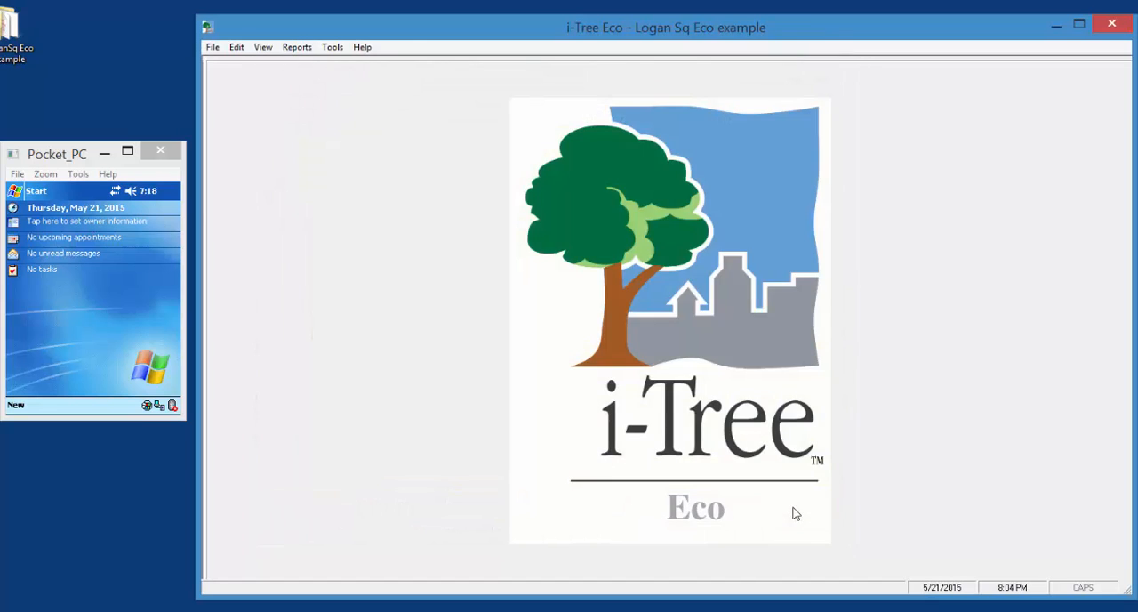